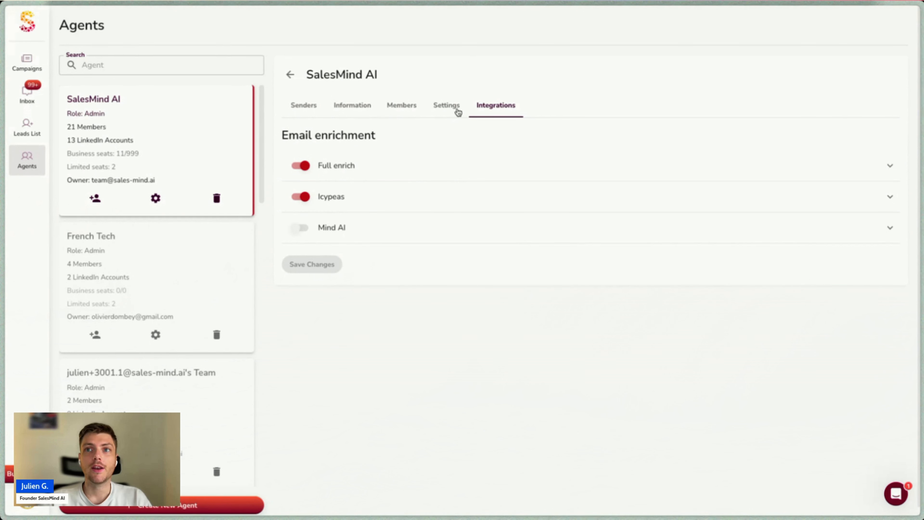
Step: Review the inactive days and weekly interaction hours in the SalesMind AI agent's settings
left_click(448, 106)
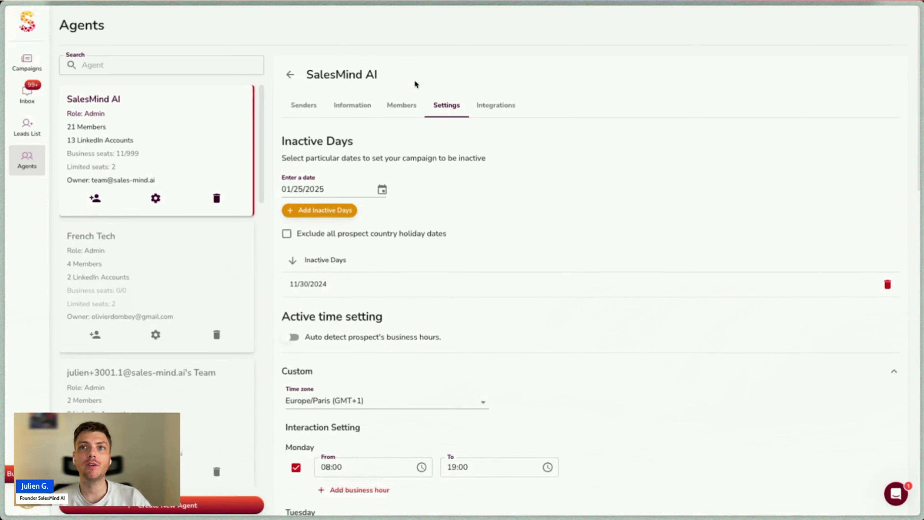
scroll(417, 250, "down", 15)
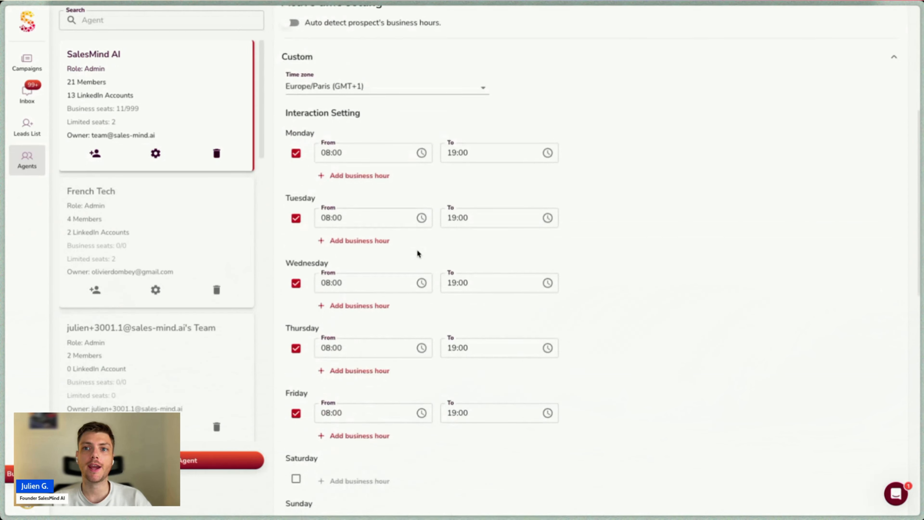
scroll(418, 228, "up", 15)
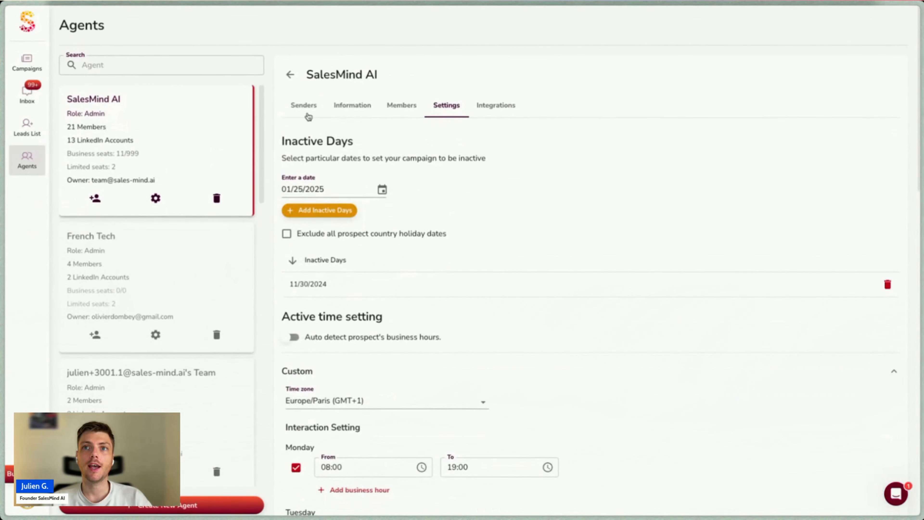
Step: Open the first listed sender's outreach settings and review its inactive days and weekly interaction hours
left_click(304, 105)
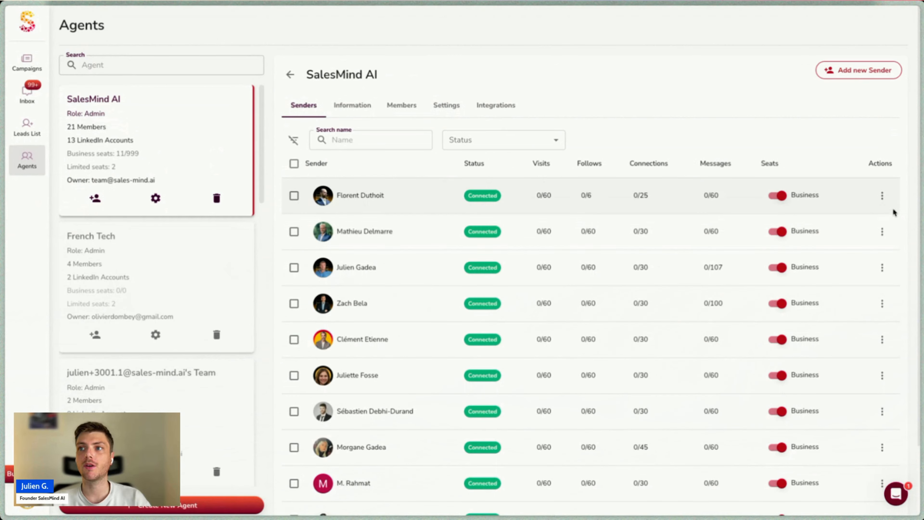
left_click(882, 196)
left_click(807, 218)
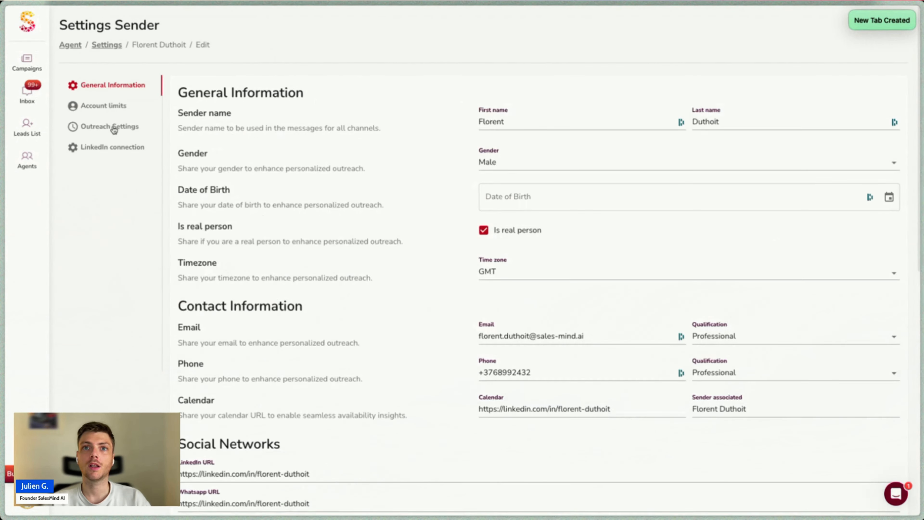
left_click(115, 126)
scroll(304, 189, "down", 20)
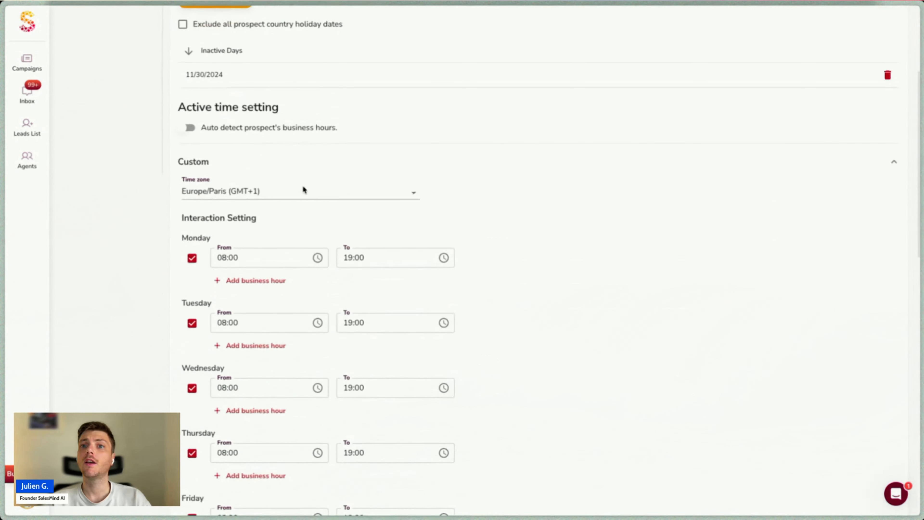
scroll(304, 190, "up", 20)
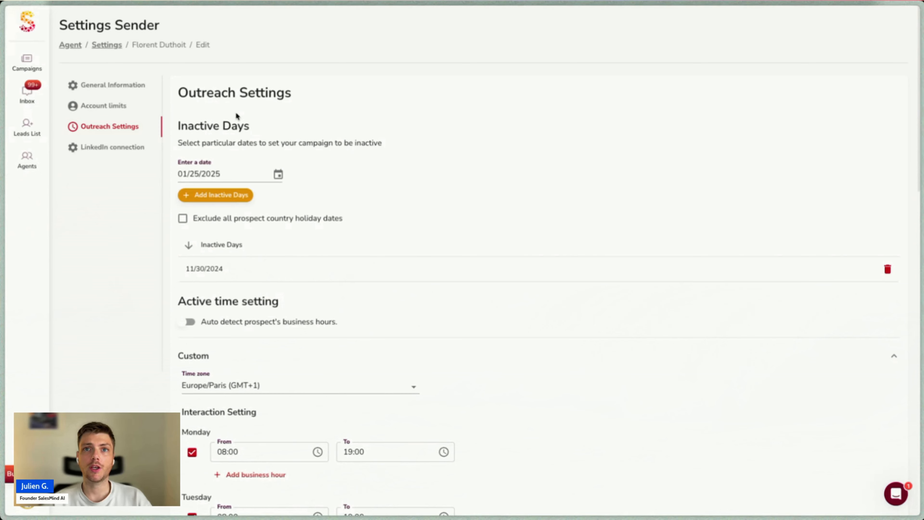
Step: Return to the SalesMind AI agent's settings and enable automatic detection of prospects' business hours
left_click(36, 160)
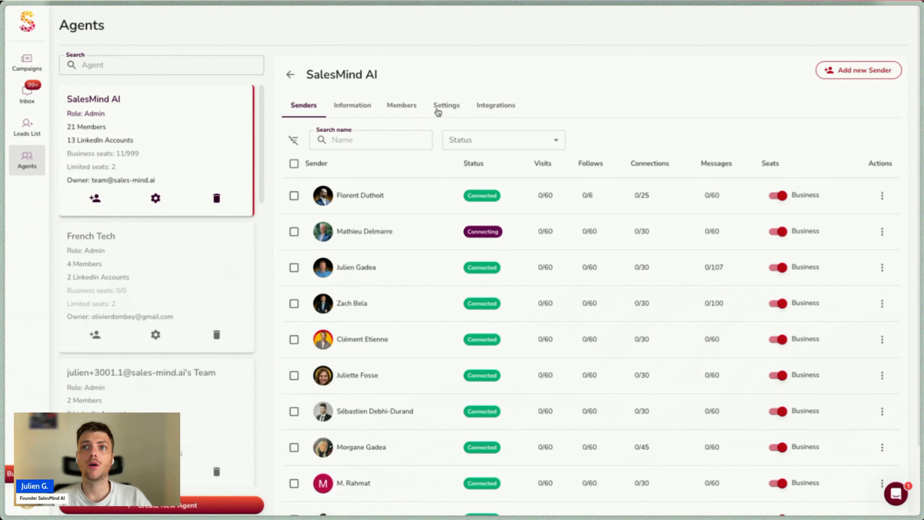
left_click(439, 109)
scroll(399, 225, "down", 10)
scroll(400, 221, "up", 10)
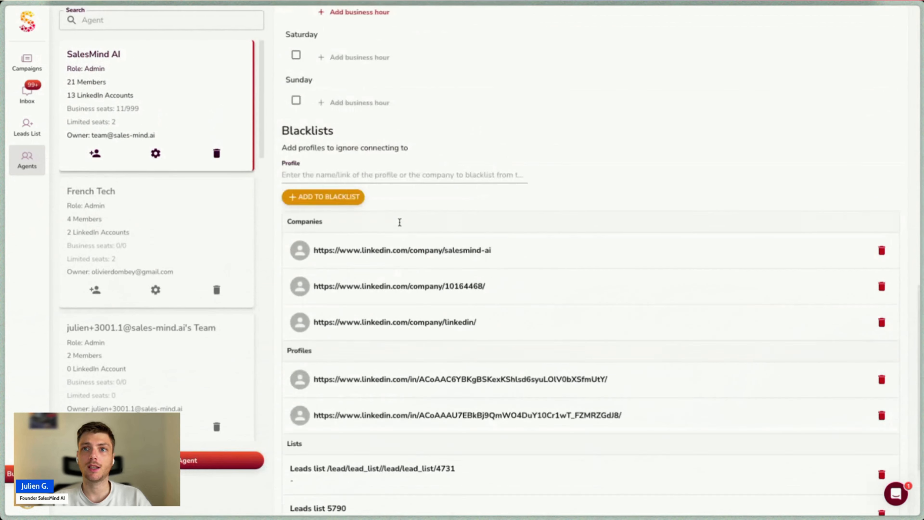
scroll(380, 317, "up", 3)
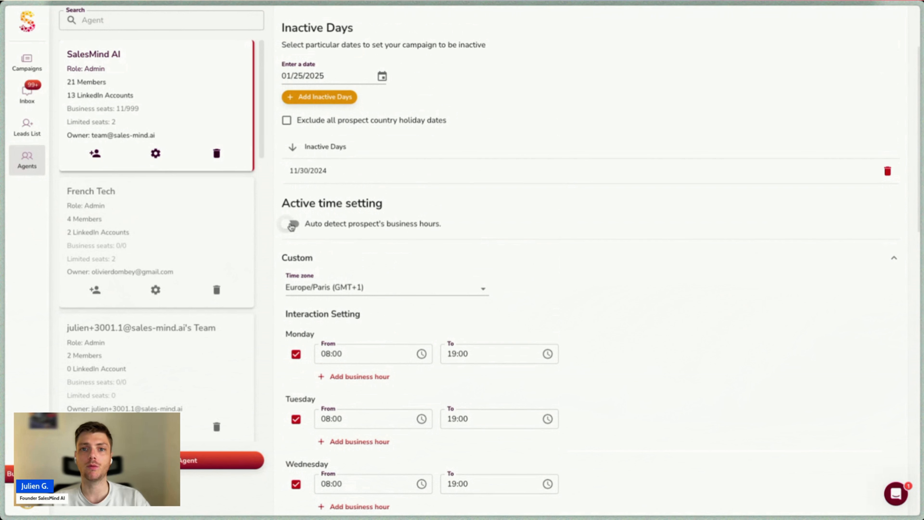
left_click(291, 225)
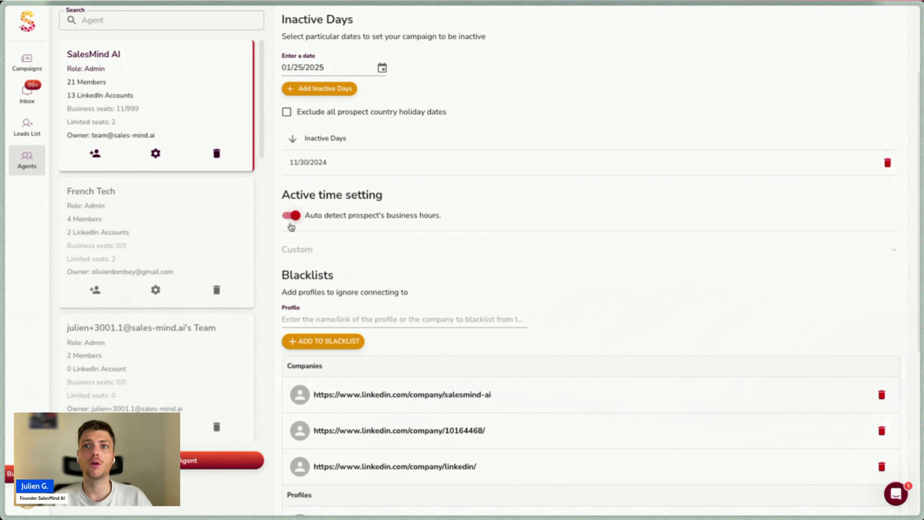
Step: Start saving the agent settings and select three senders to attach the new settings to
scroll(381, 214, "down", 8)
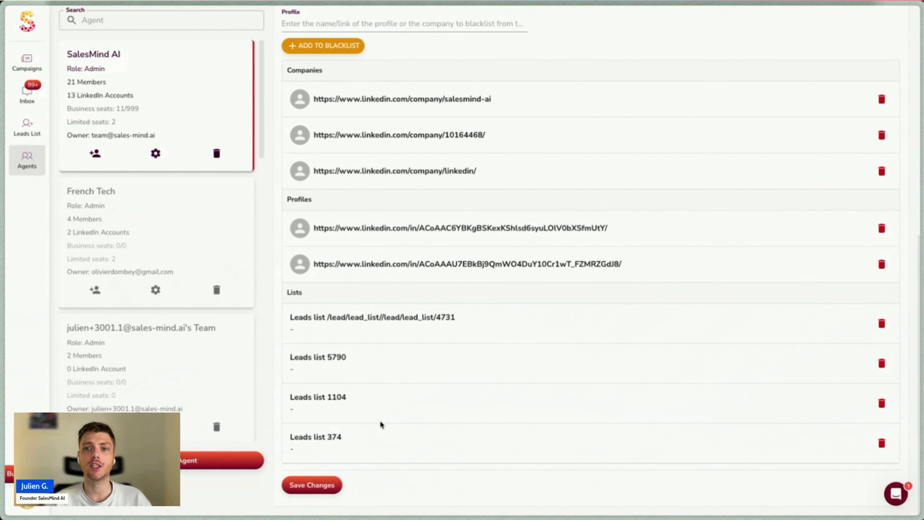
left_click(308, 487)
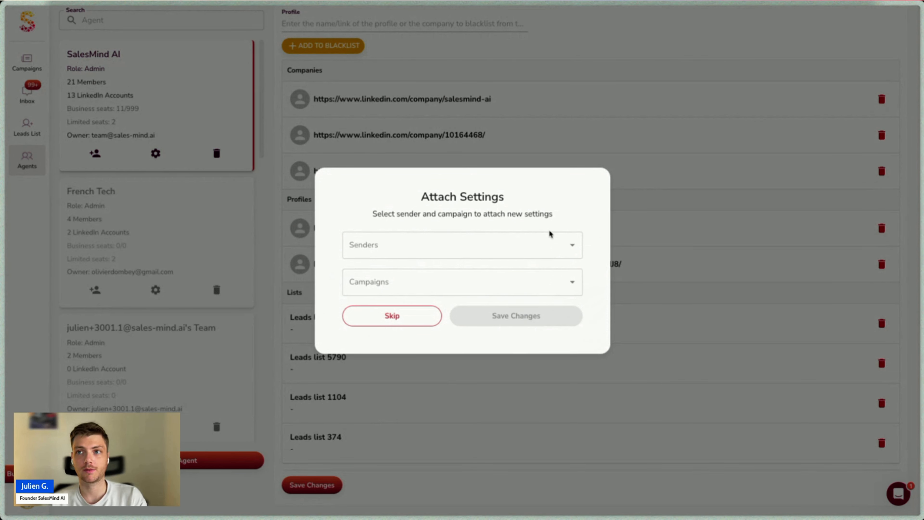
left_click(549, 243)
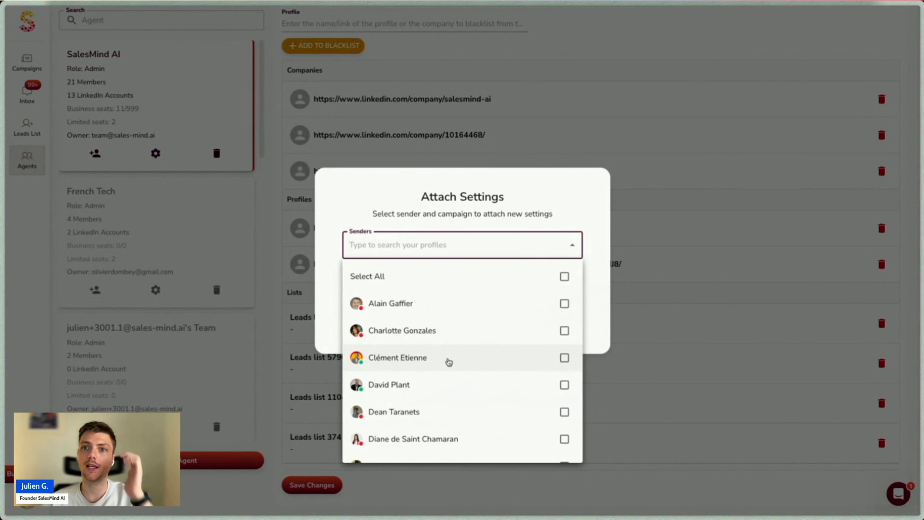
left_click(454, 364)
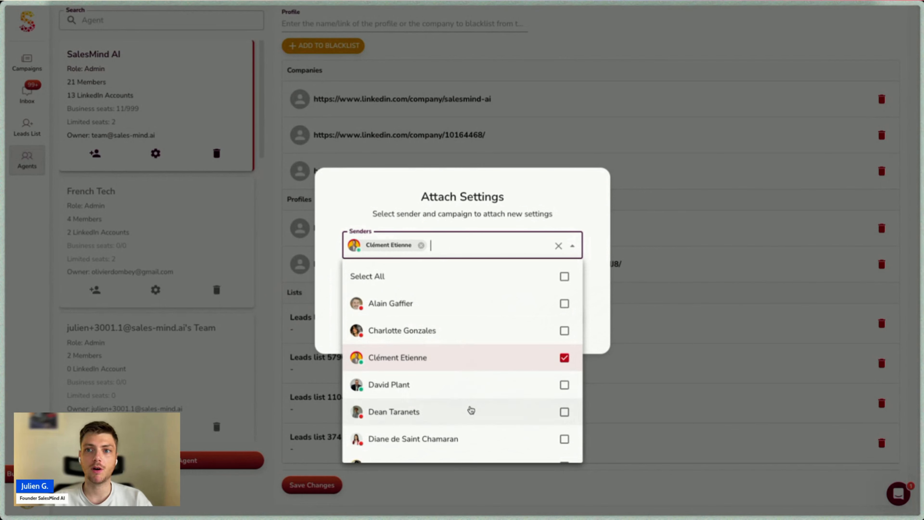
left_click(467, 392)
scroll(468, 393, "down", 3)
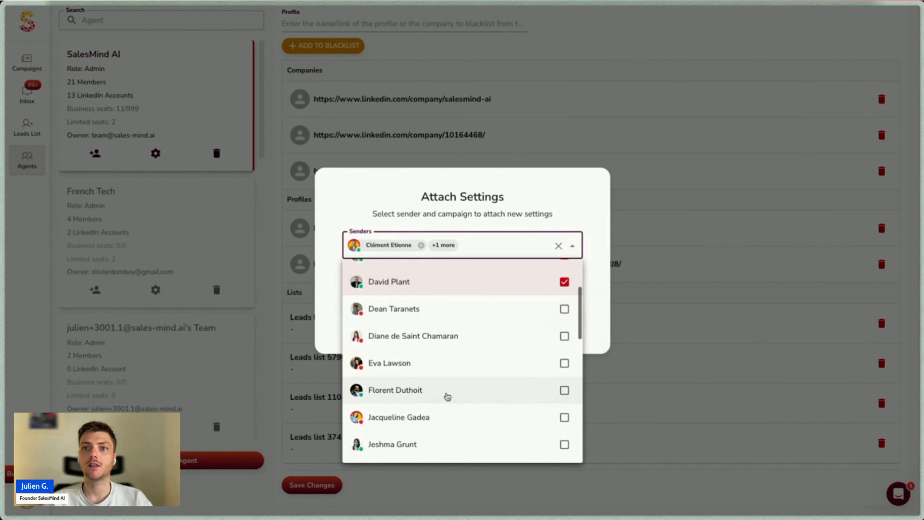
left_click(432, 391)
left_click(506, 208)
Step: Select the JaG2 IT Service Canada, CE2 IT Service North Europe, Spain Marketing and Australia Founder campaigns for attaching the settings, and close the dialog
left_click(465, 283)
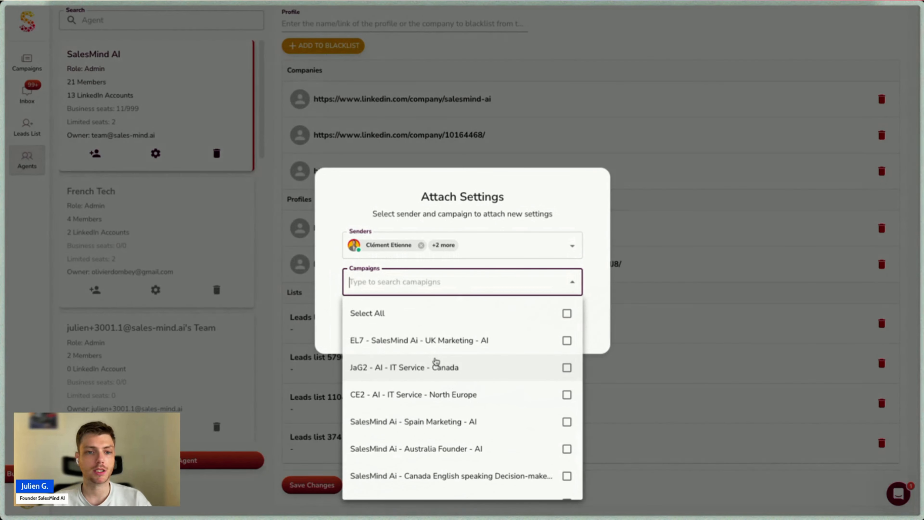
left_click(435, 362)
left_click(443, 394)
left_click(443, 422)
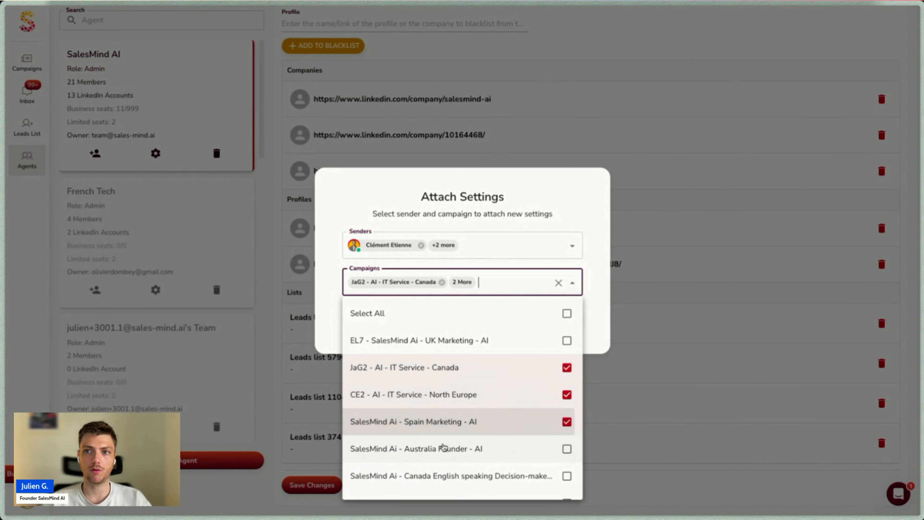
left_click(443, 448)
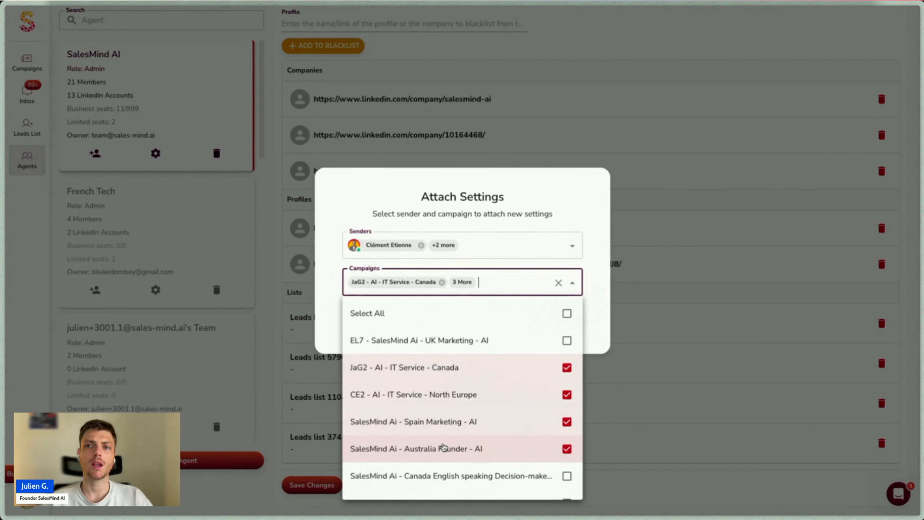
left_click(641, 185)
Step: Save the agent settings with all selected senders and campaigns cleared, skipping the attachment
scroll(402, 275, "down", 1)
scroll(400, 270, "up", 10)
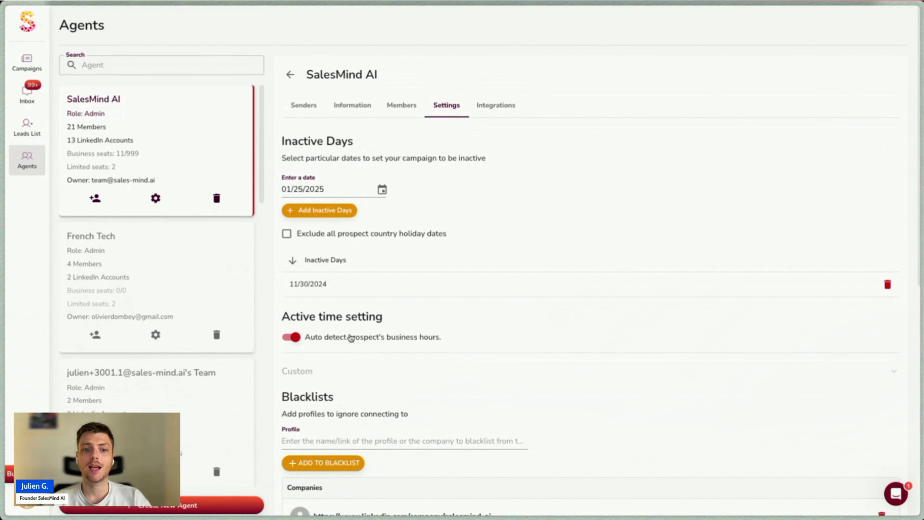
scroll(368, 450, "down", 10)
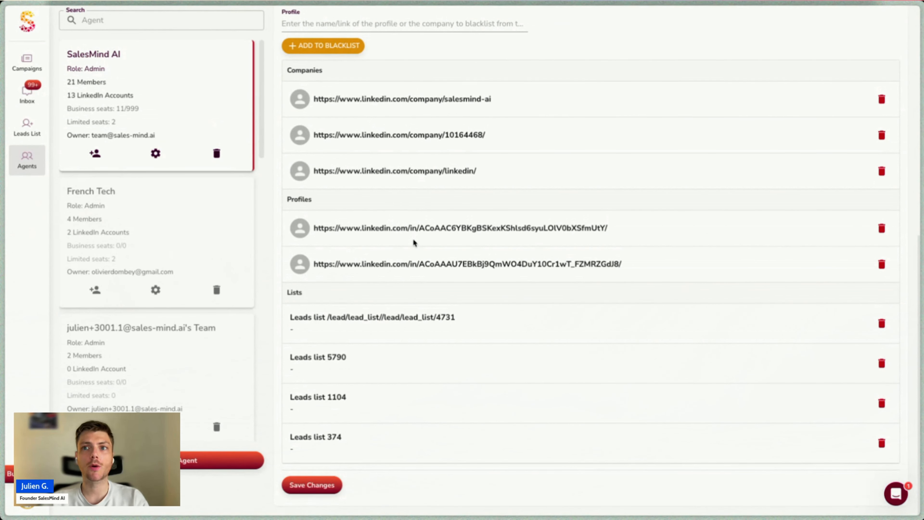
scroll(414, 243, "up", 3)
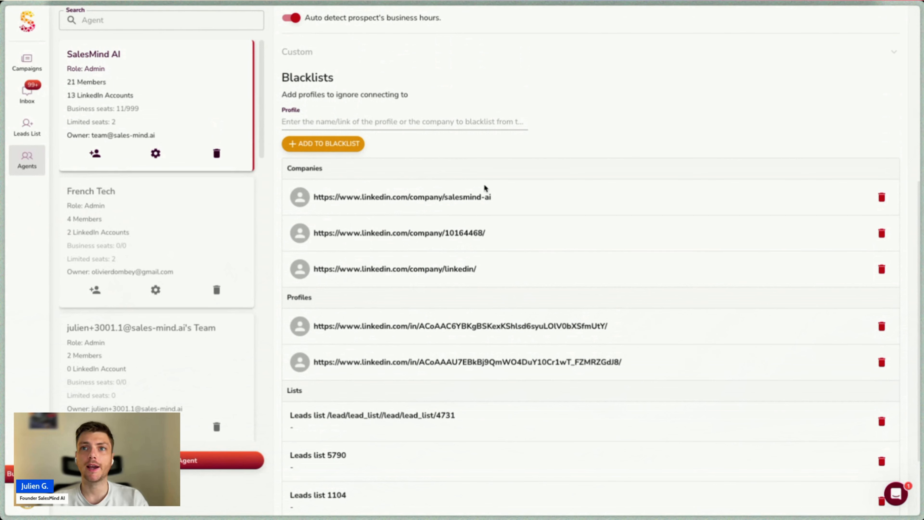
scroll(501, 203, "down", 3)
left_click(316, 485)
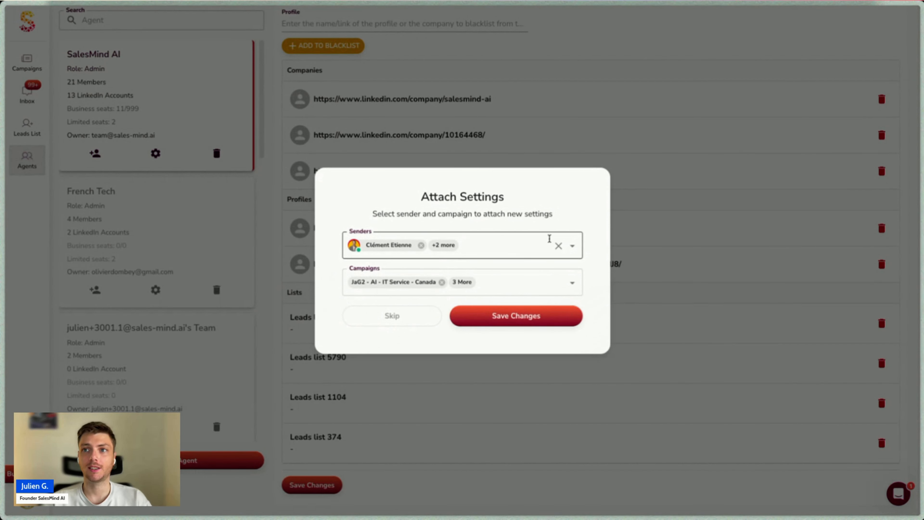
left_click(559, 245)
left_click(558, 284)
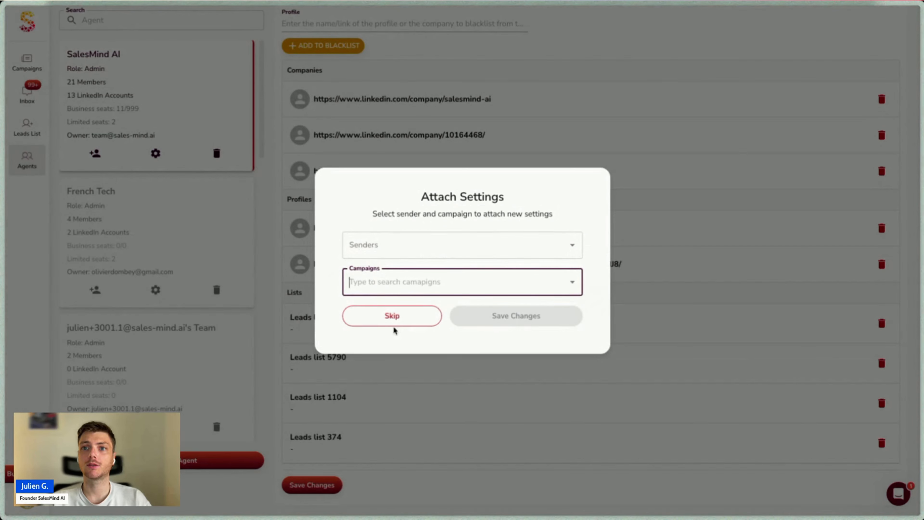
left_click(392, 318)
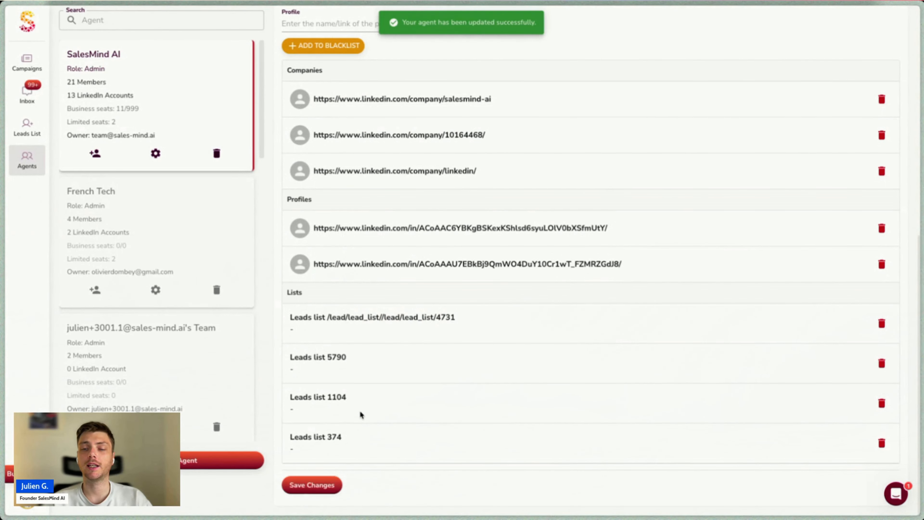
Step: Review the agent's inactive days, active time setting and blacklists
scroll(360, 414, "up", 10)
scroll(286, 176, "down", 10)
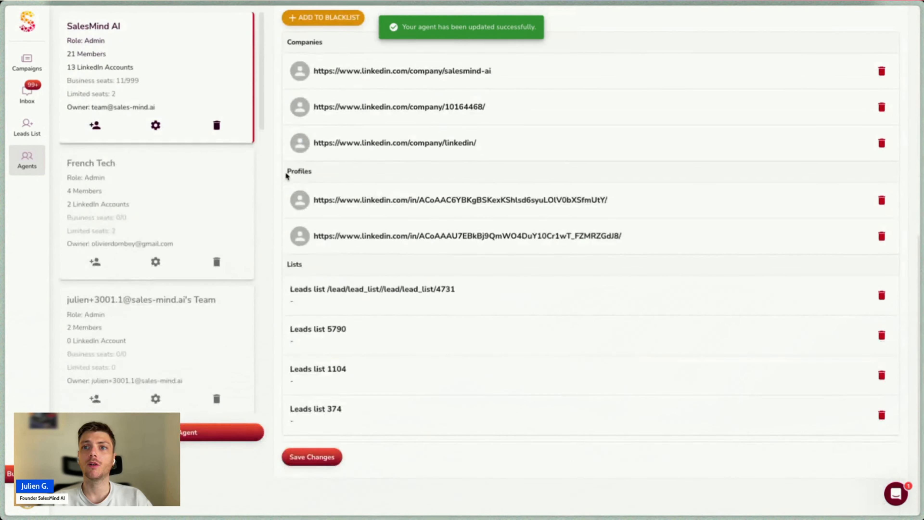
scroll(366, 157, "up", 5)
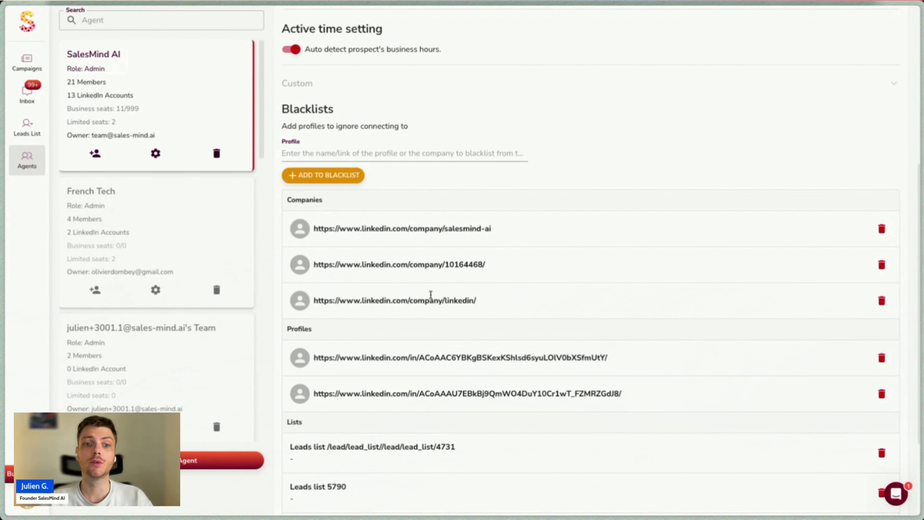
scroll(263, 106, "up", 3)
scroll(263, 107, "down", 3)
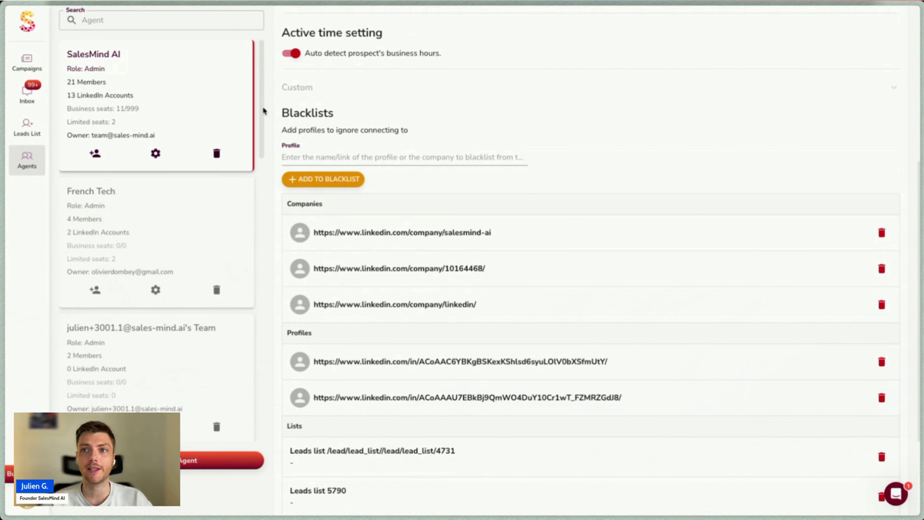
scroll(263, 106, "up", 8)
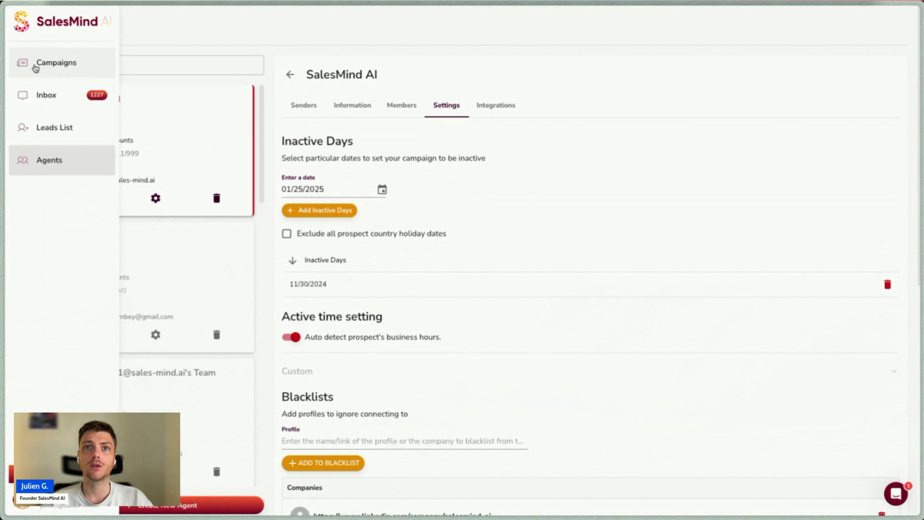
Step: Create a new campaign using the third listed LinkedIn profile and its SalesMind Ai - Spain - Représentant pays experience
left_click(34, 65)
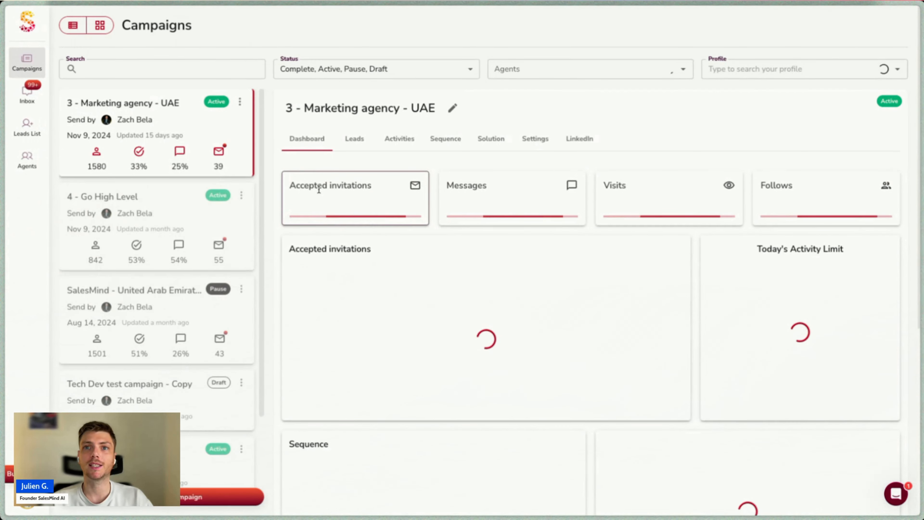
scroll(435, 439, "down", 3)
left_click(222, 488)
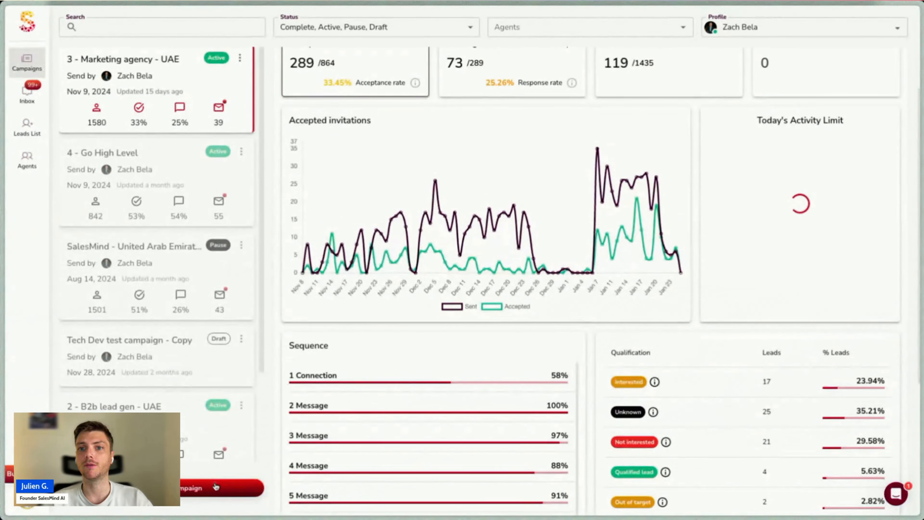
left_click(259, 157)
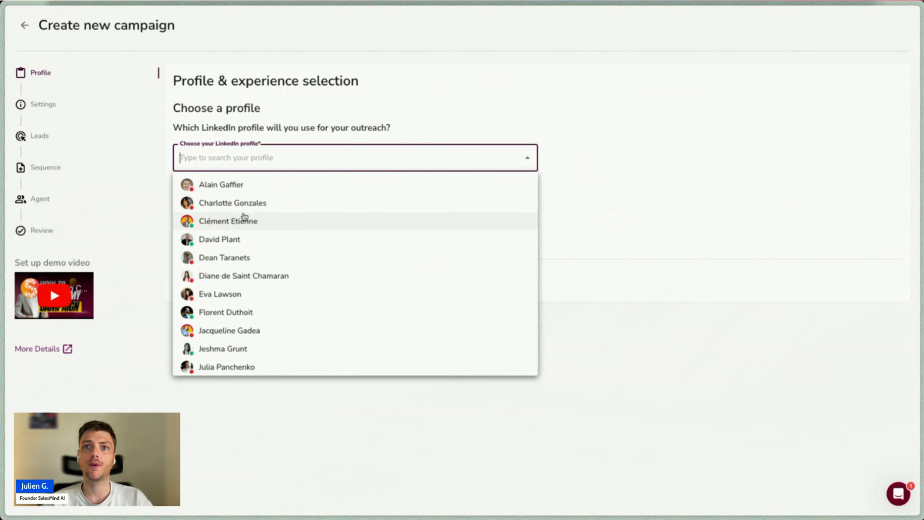
left_click(243, 221)
left_click(332, 219)
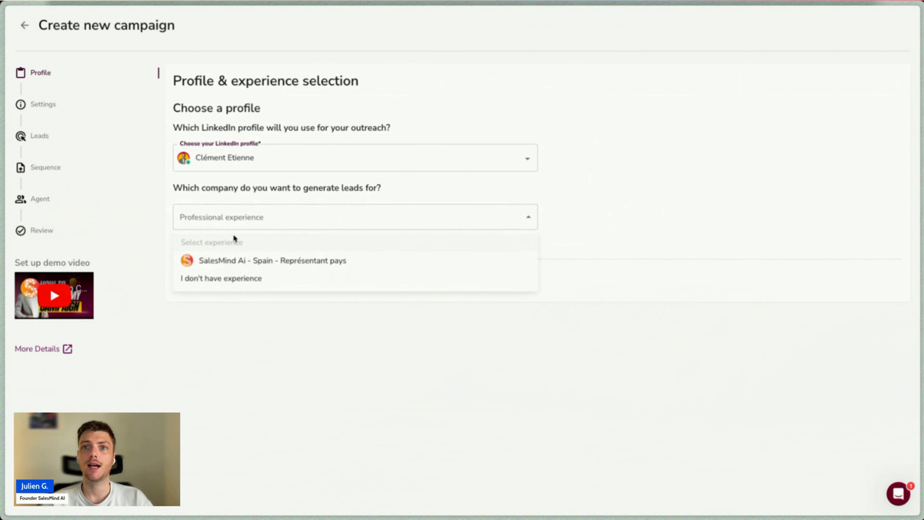
left_click(219, 260)
left_click(210, 279)
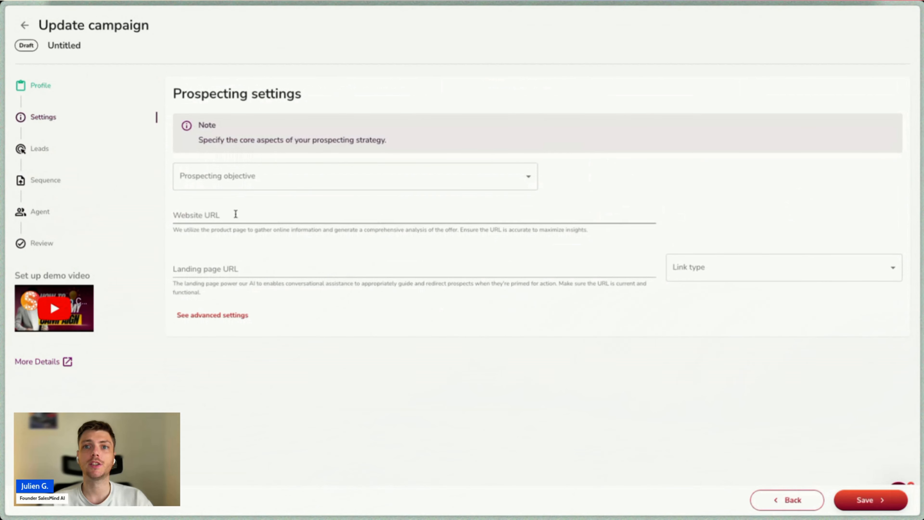
Step: Show the new campaign's advanced prospecting settings and examine its blacklisted companies, profiles and lead lists
left_click(201, 315)
scroll(199, 314, "down", 5)
scroll(199, 313, "down", 20)
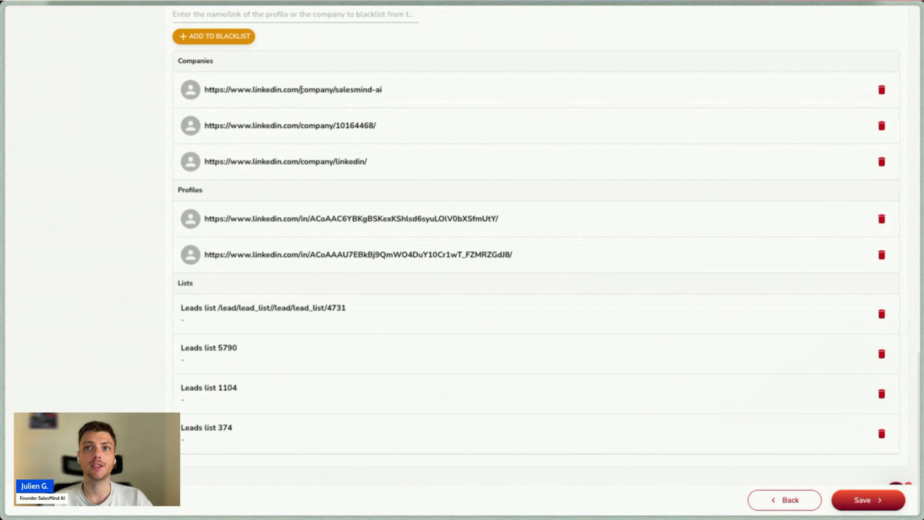
Step: Check the blacklisted companies in the campaign settings and remove the salesmind-ai company from the blacklist
left_click_drag(300, 91, 388, 90)
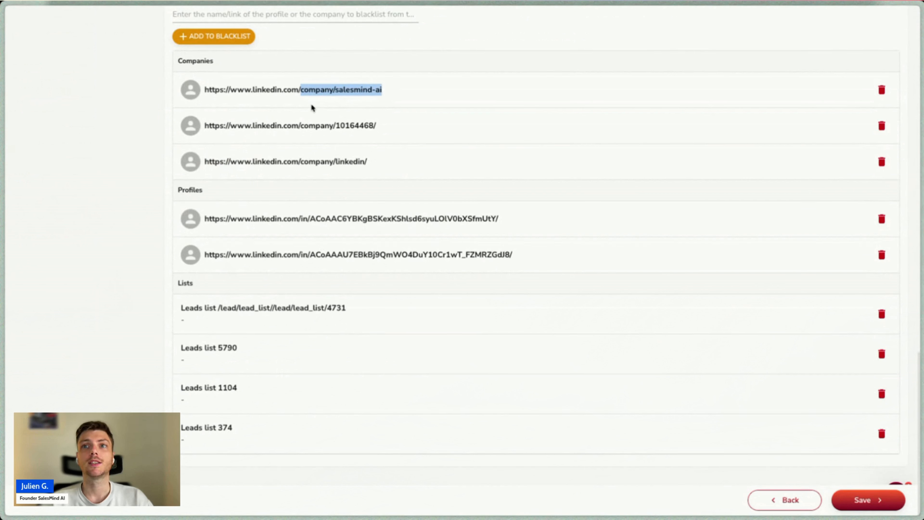
left_click_drag(306, 125, 398, 128)
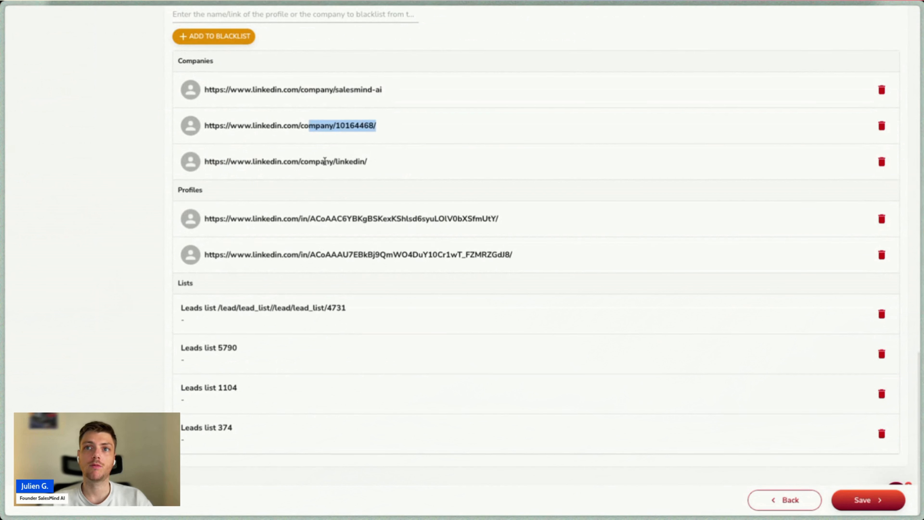
left_click_drag(316, 161, 397, 170)
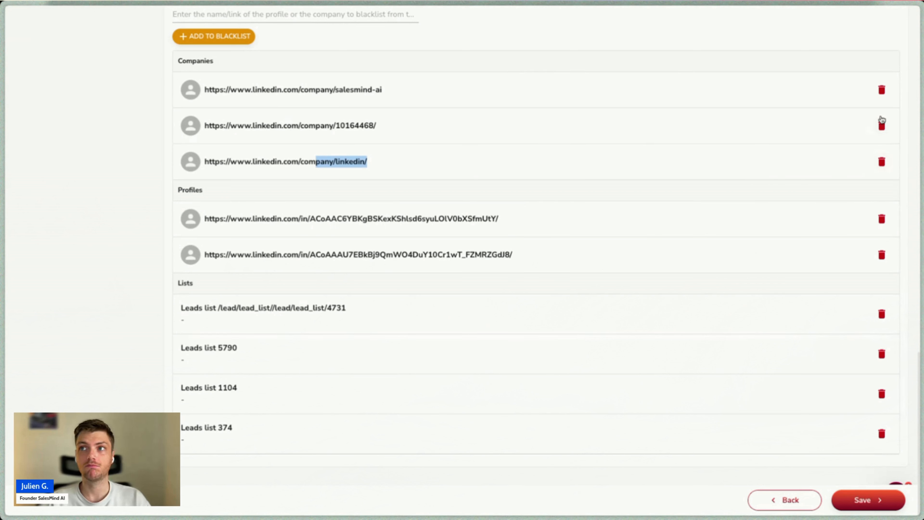
left_click(882, 91)
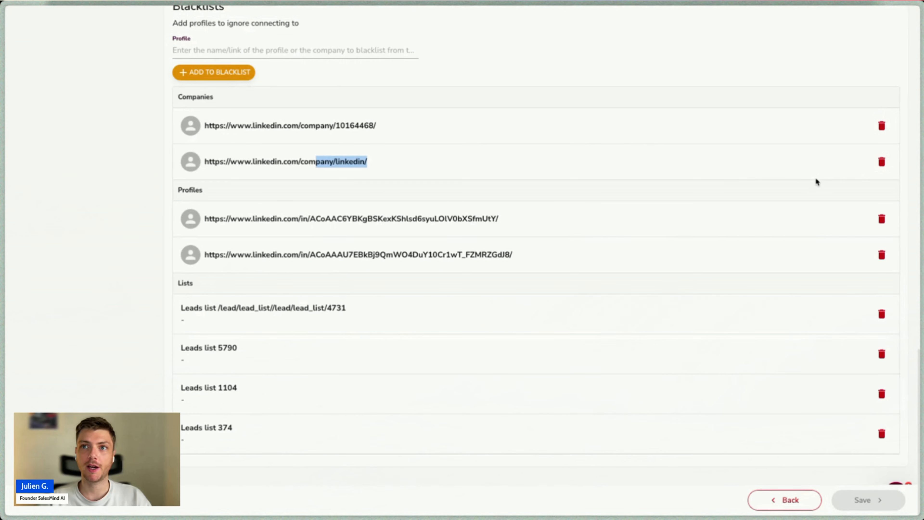
Step: Review the campaign's business hours, remaining blacklists and prospecting settings, and leave the campaign editor
scroll(815, 178, "up", 2)
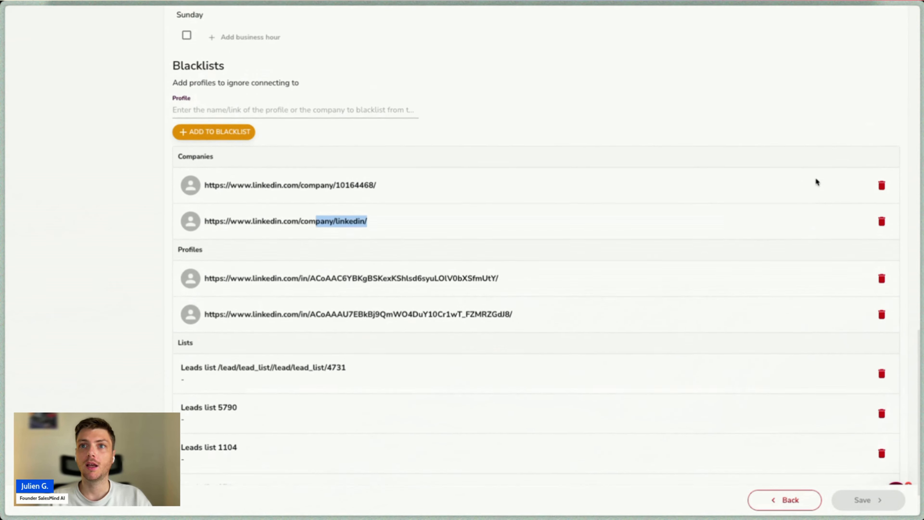
scroll(816, 181, "down", 2)
scroll(815, 182, "up", 8)
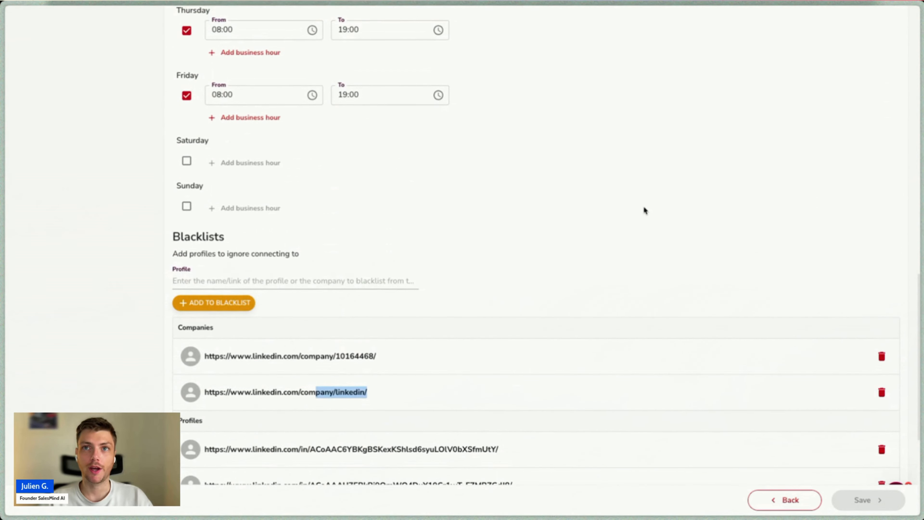
scroll(644, 208, "up", 20)
scroll(643, 208, "down", 20)
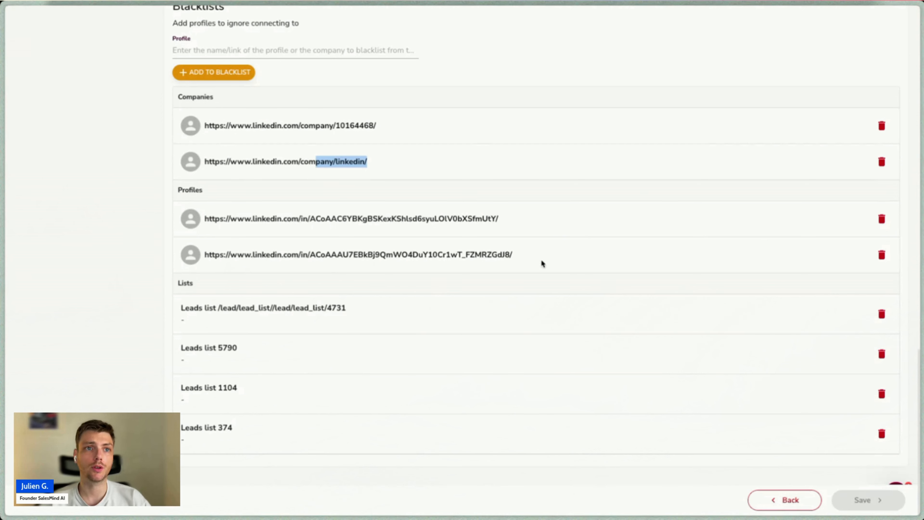
scroll(487, 290, "up", 20)
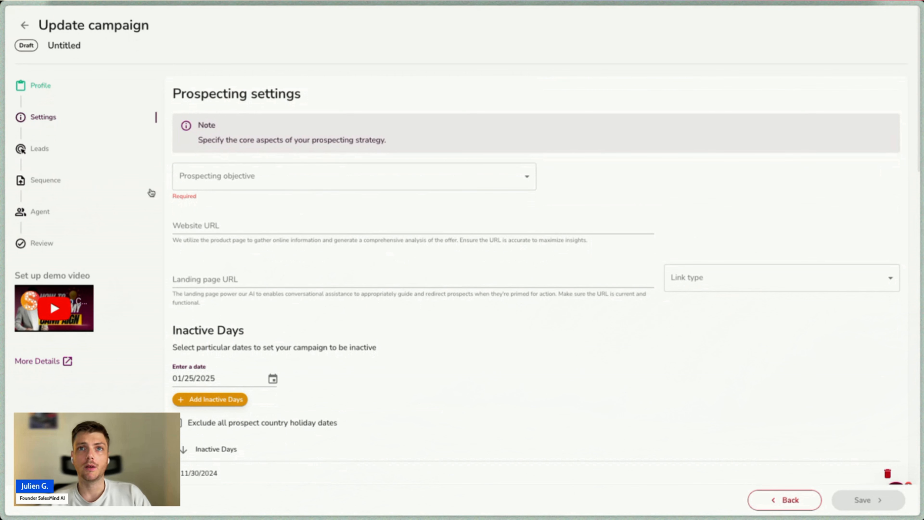
left_click(23, 28)
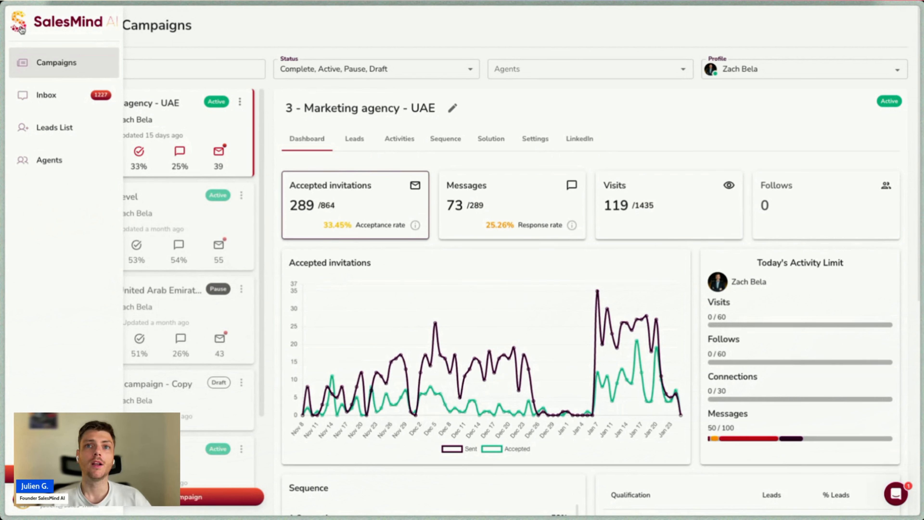
Step: Open the LinkedIn connection settings of the last sender listed under the SalesMind AI agent
left_click(42, 153)
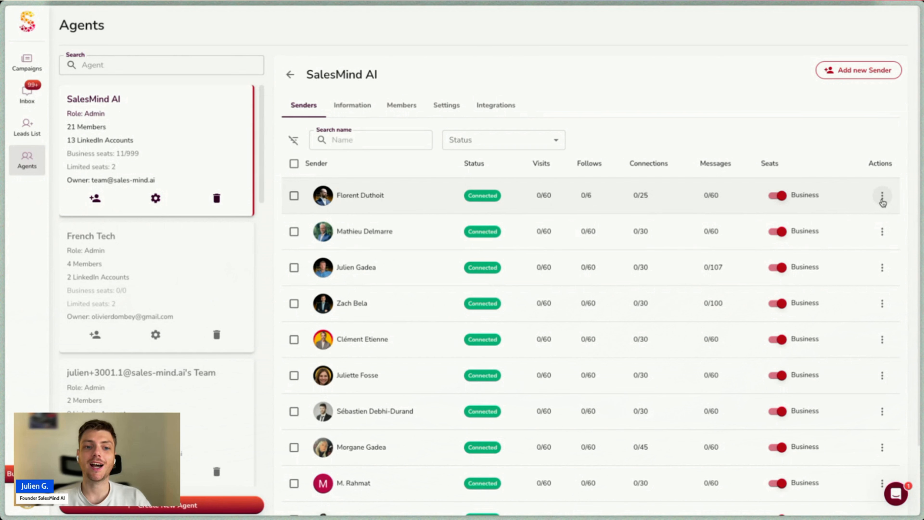
scroll(883, 202, "down", 2)
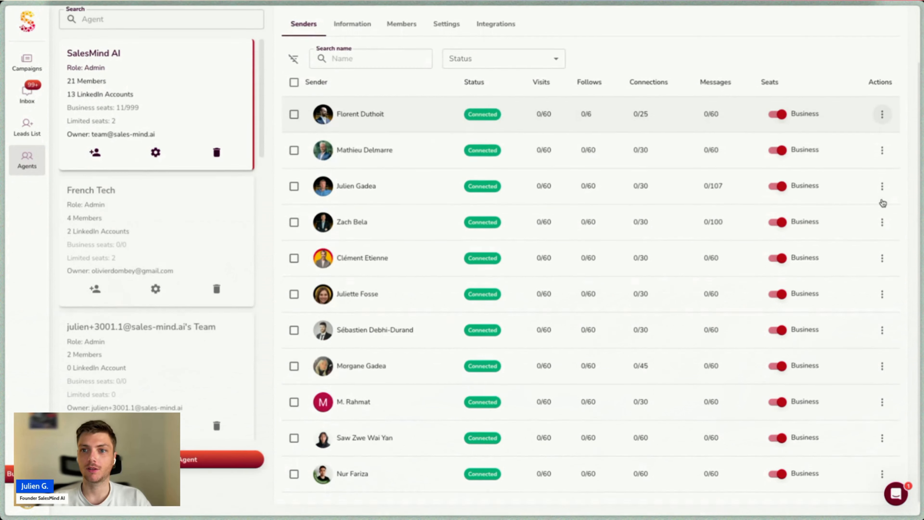
left_click(883, 475)
left_click(790, 407)
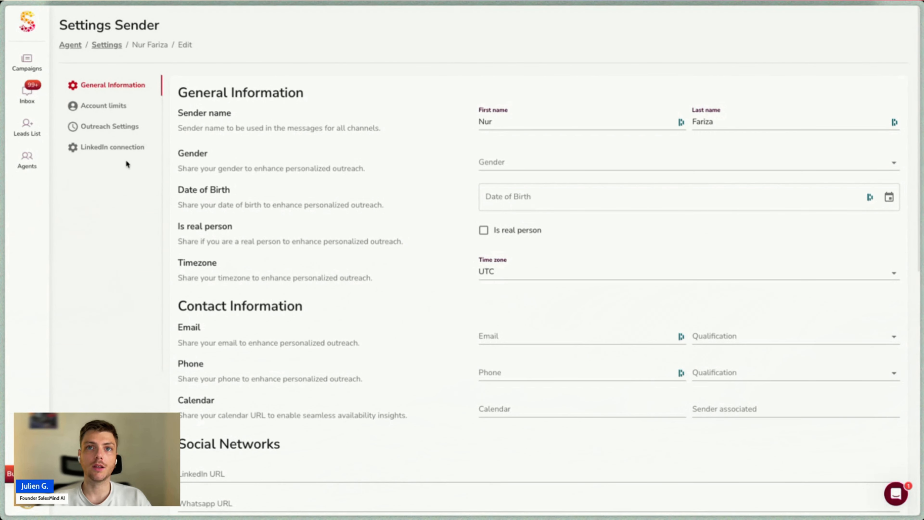
left_click(125, 155)
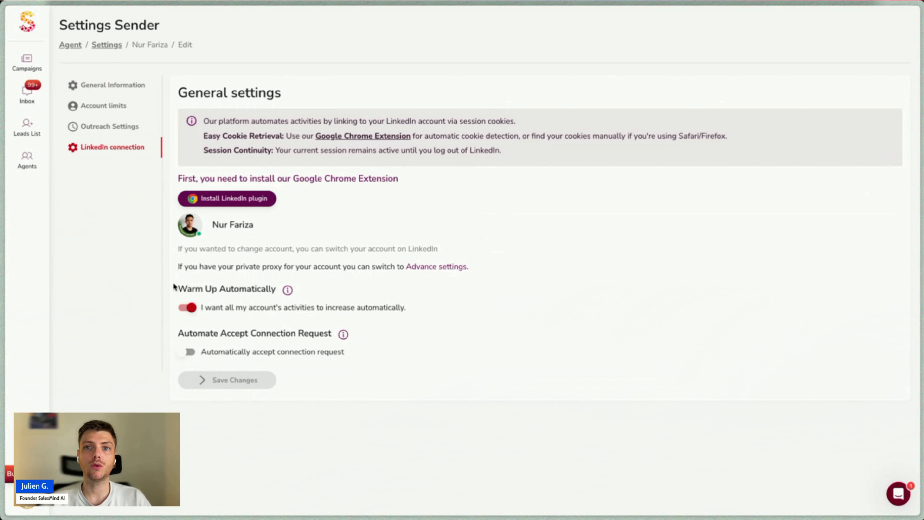
Step: Examine the sender's options for automatic warm-up and automatic acceptance of connection requests
left_click_drag(175, 287, 340, 362)
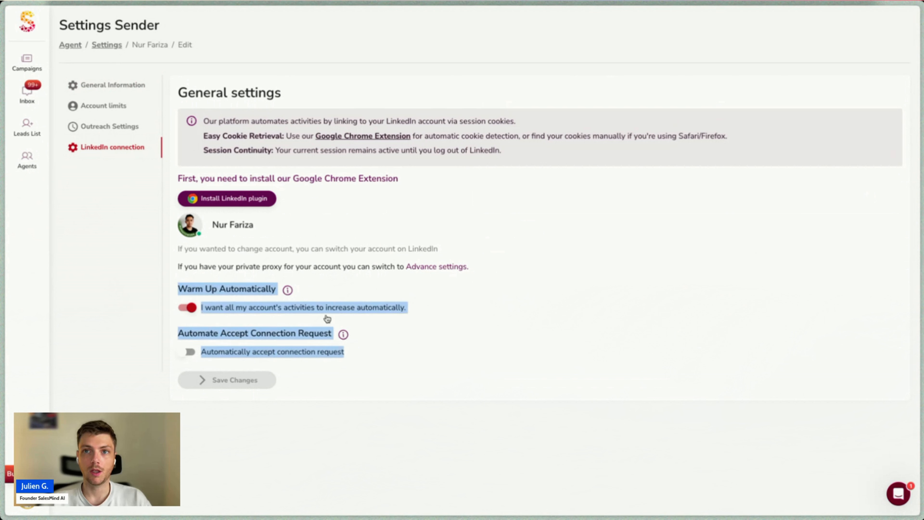
left_click(325, 293)
mouse_move(288, 291)
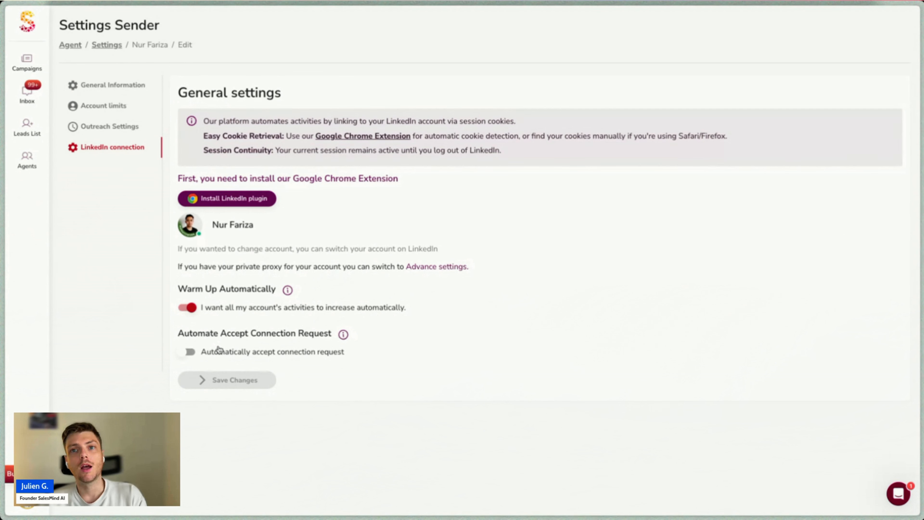
Step: In the sender's advanced settings, enable cleaning of pending connection requests with withdrawal after 1 Month, and save the changes
left_click(418, 267)
scroll(340, 313, "down", 1)
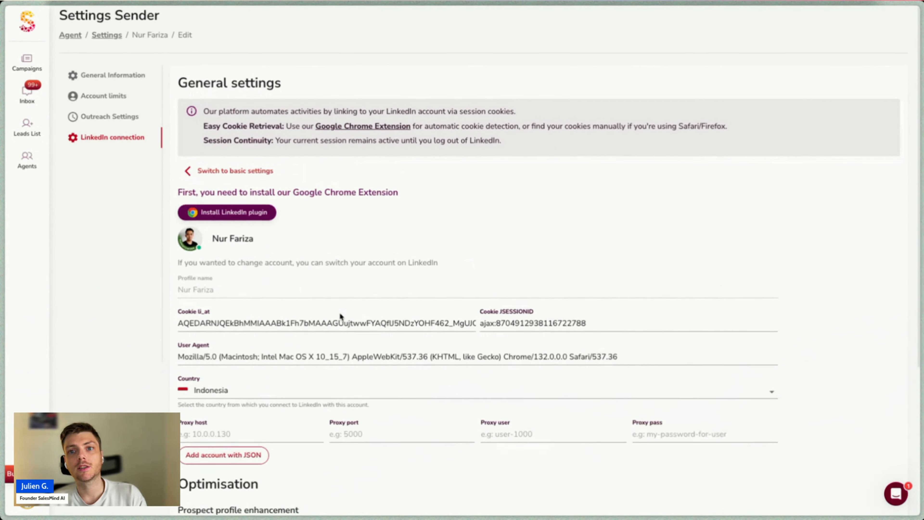
scroll(339, 313, "down", 5)
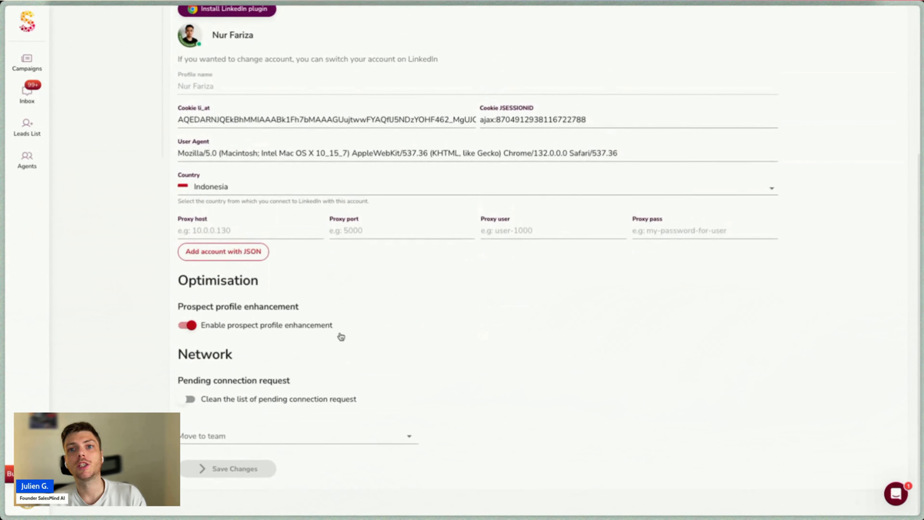
left_click(189, 404)
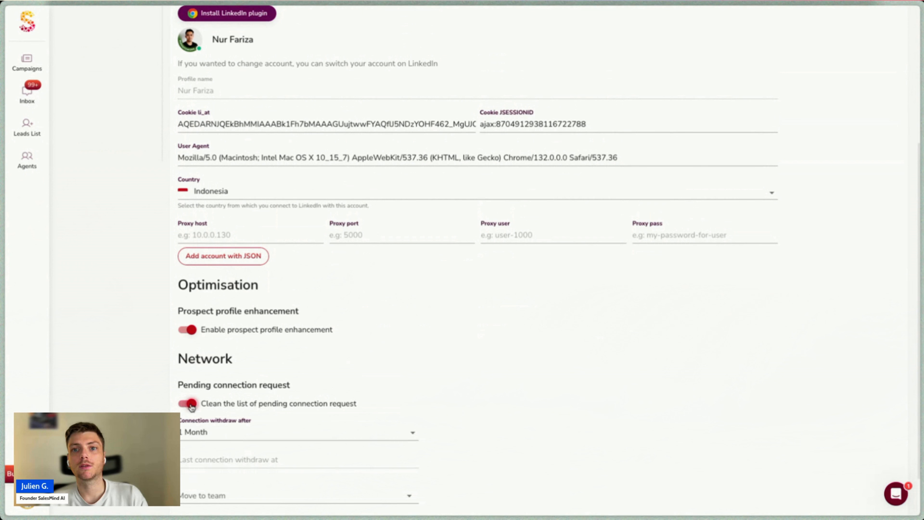
left_click(248, 434)
left_click(505, 464)
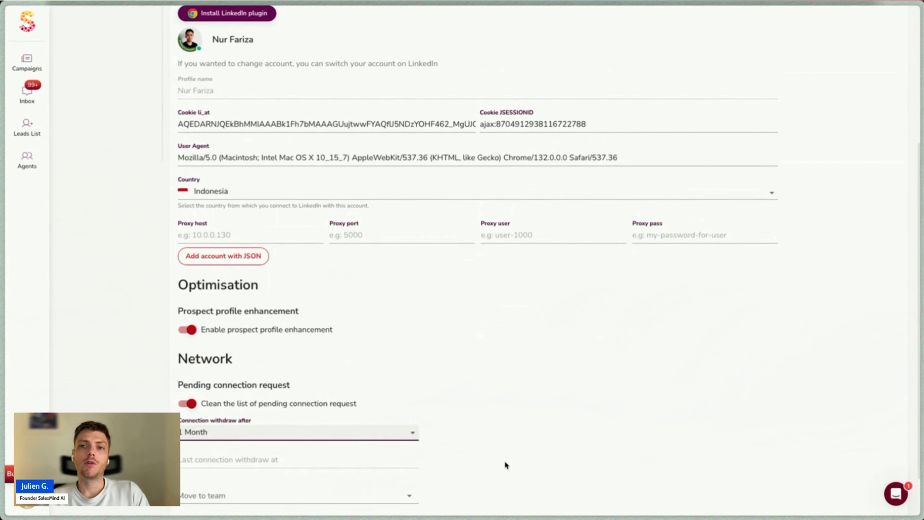
scroll(505, 465, "down", 2)
left_click(245, 471)
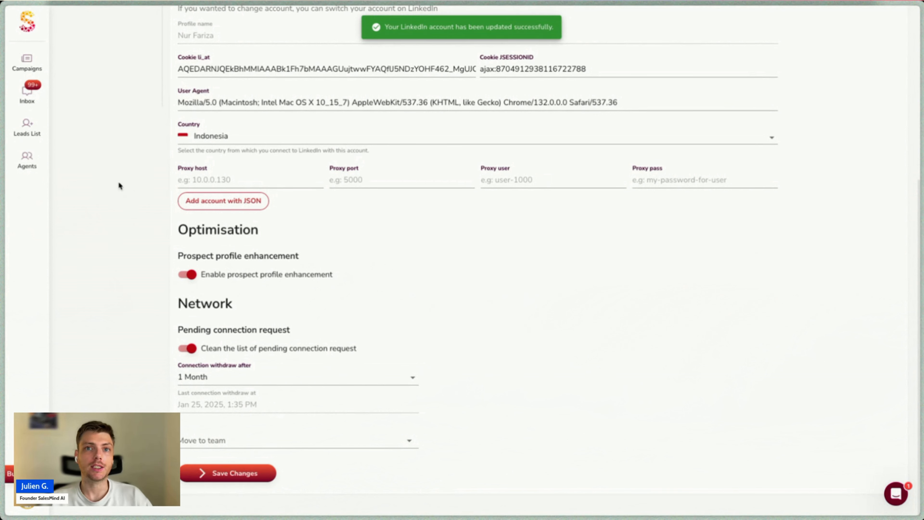
Step: Return to the sender's basic connection settings and examine the Warm Up Automatically option
scroll(130, 171, "up", 7)
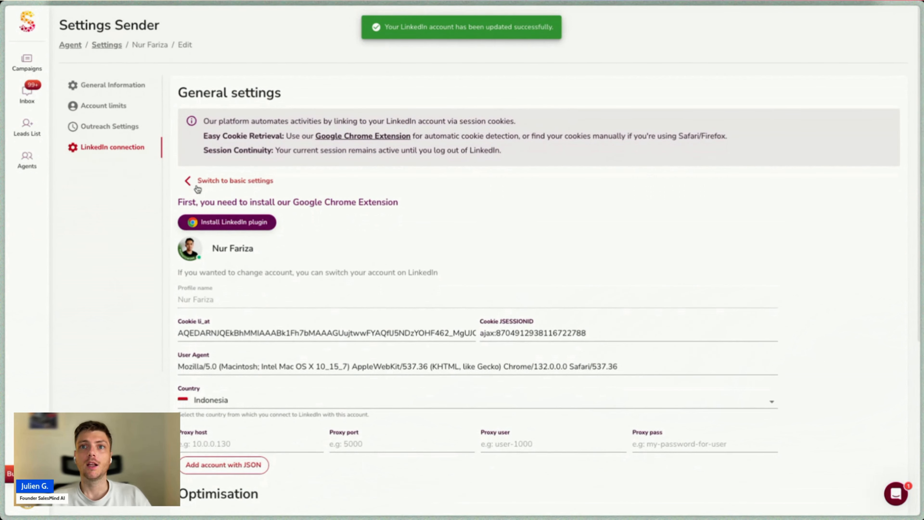
left_click(197, 189)
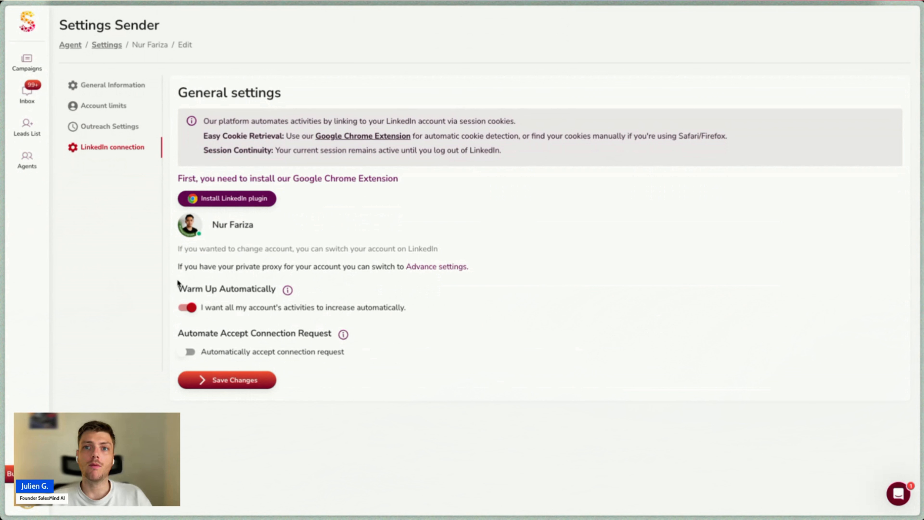
left_click_drag(178, 282, 428, 314)
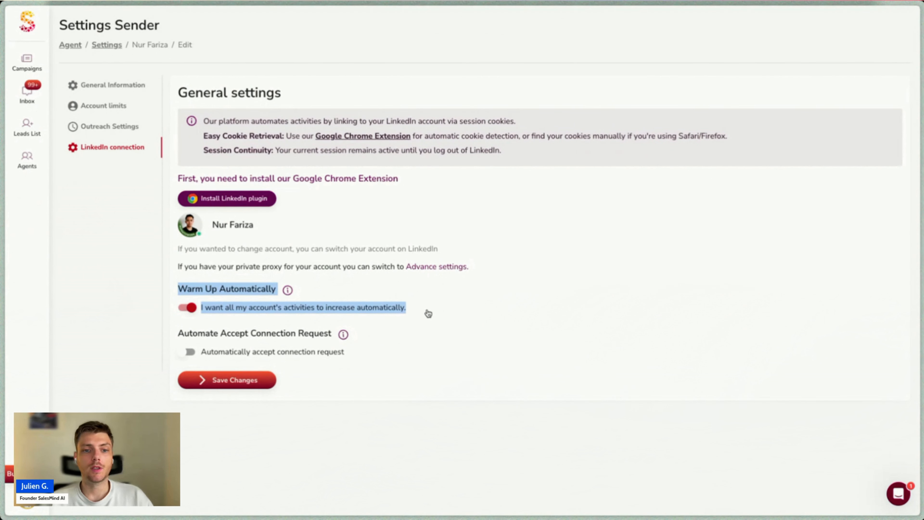
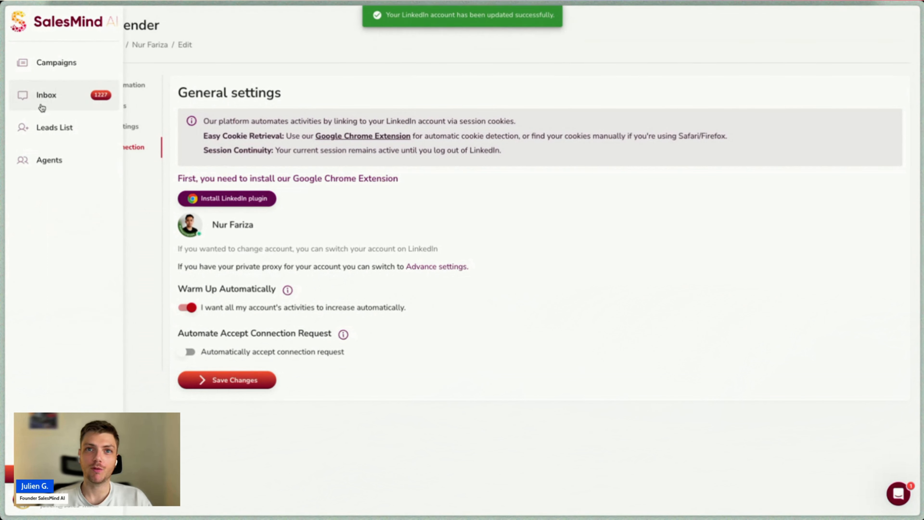
Step: Open the inbox conversation received at 4:56 AM and show the prospect's MBTI personality analysis
left_click(42, 106)
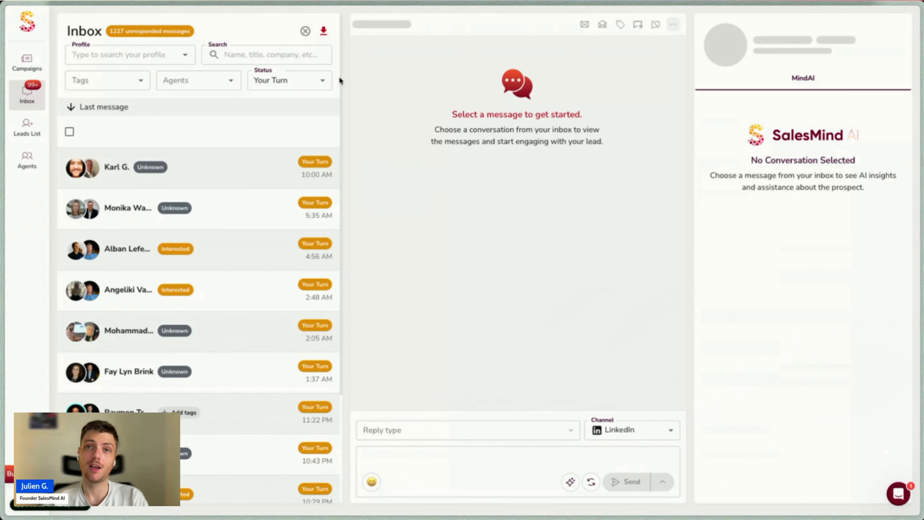
mouse_move(43, 102)
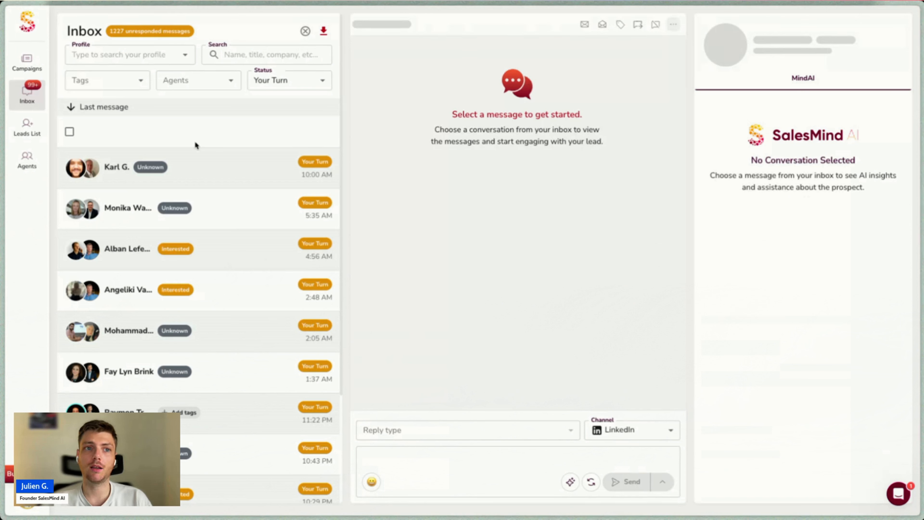
left_click(247, 251)
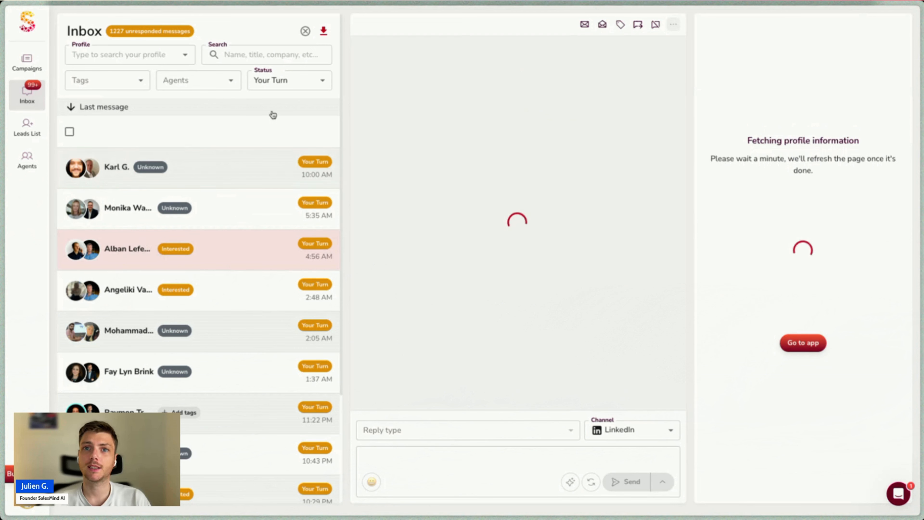
scroll(157, 263, "down", 1)
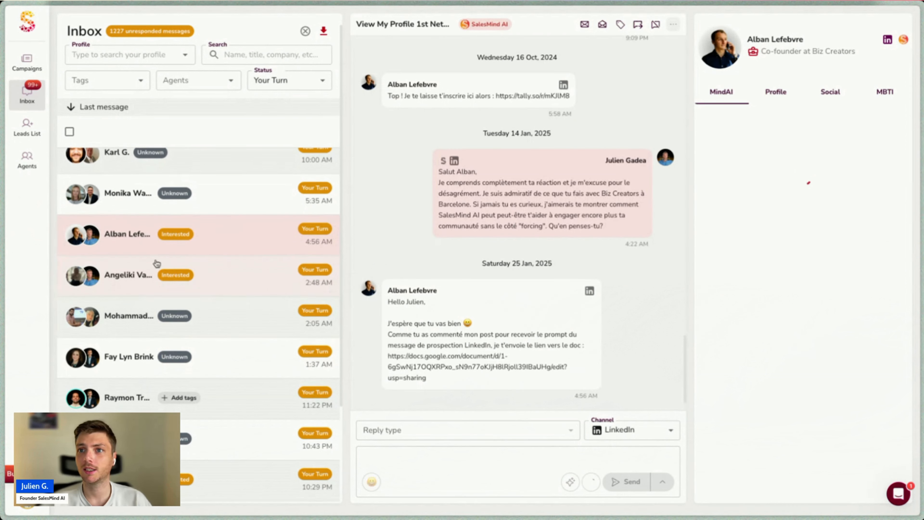
left_click(891, 96)
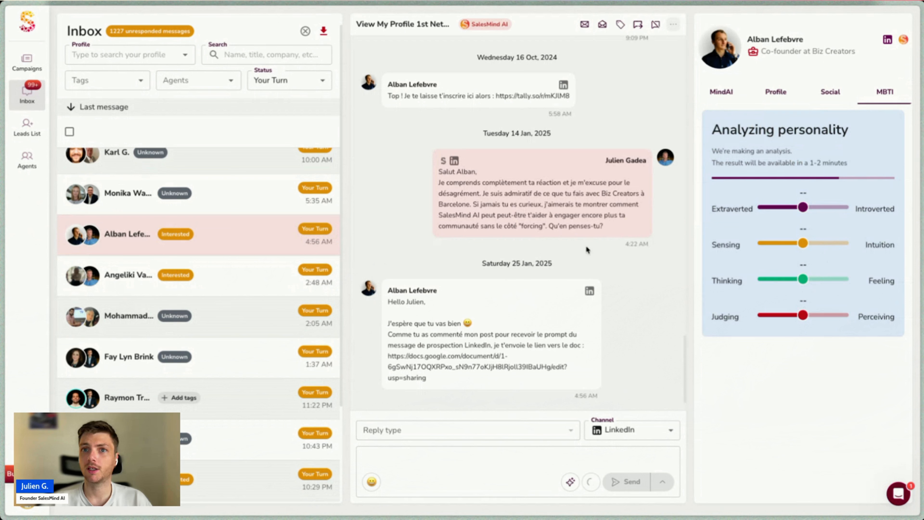
Step: Open the 10:43 PM conversation and examine the prospect's full MBTI analysis, profile and social contact details
scroll(240, 317, "down", 1)
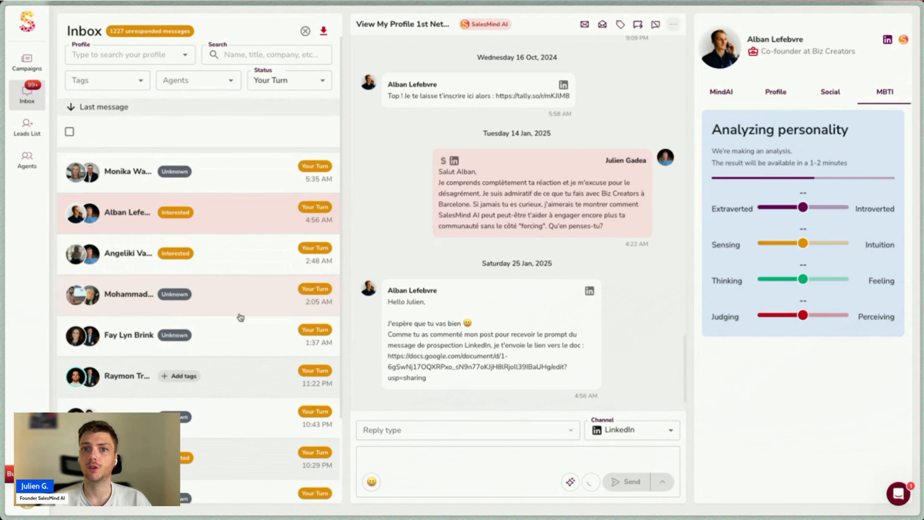
scroll(241, 317, "down", 2)
left_click(254, 351)
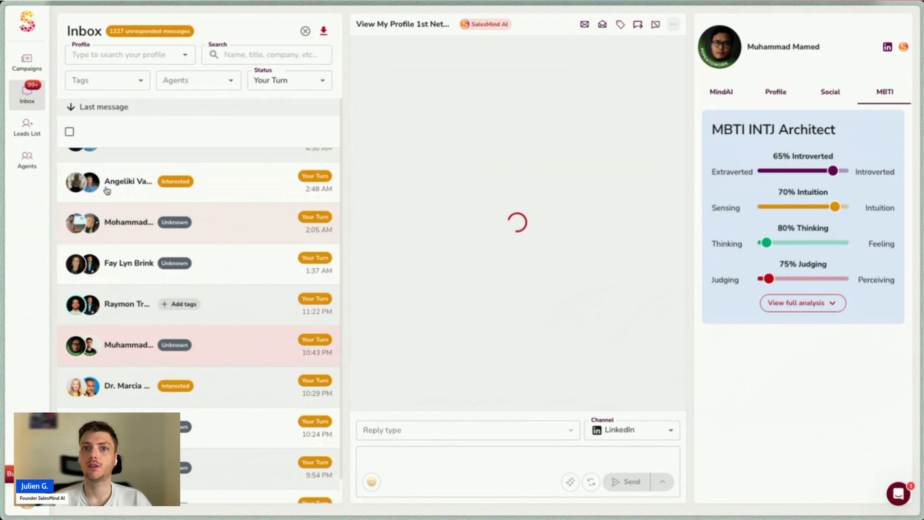
left_click(803, 303)
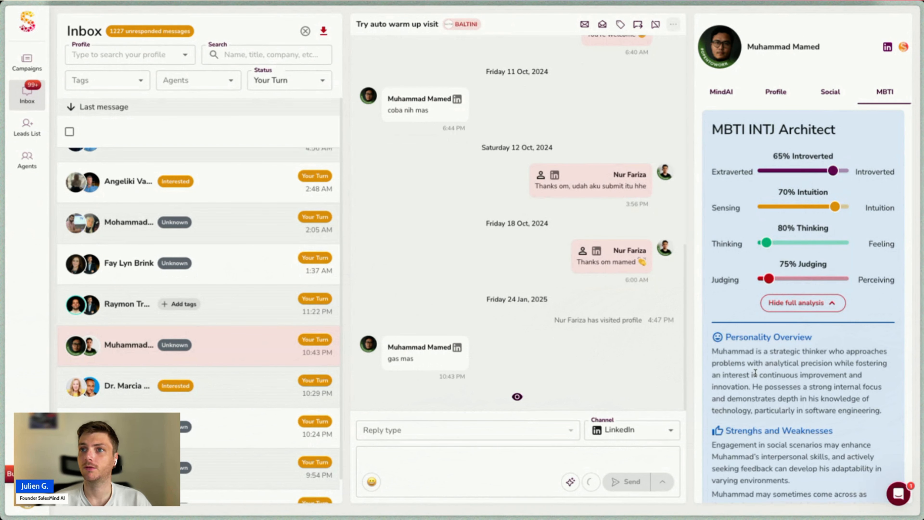
scroll(757, 281, "down", 9)
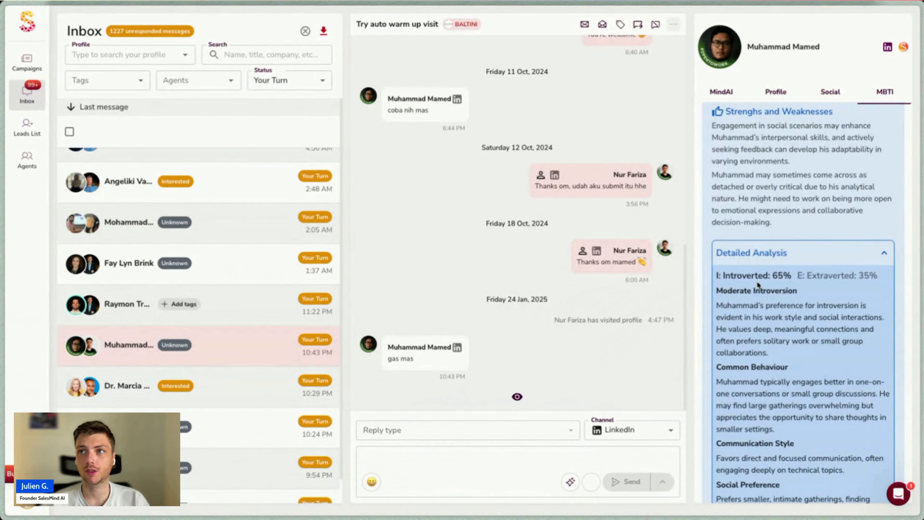
left_click(777, 92)
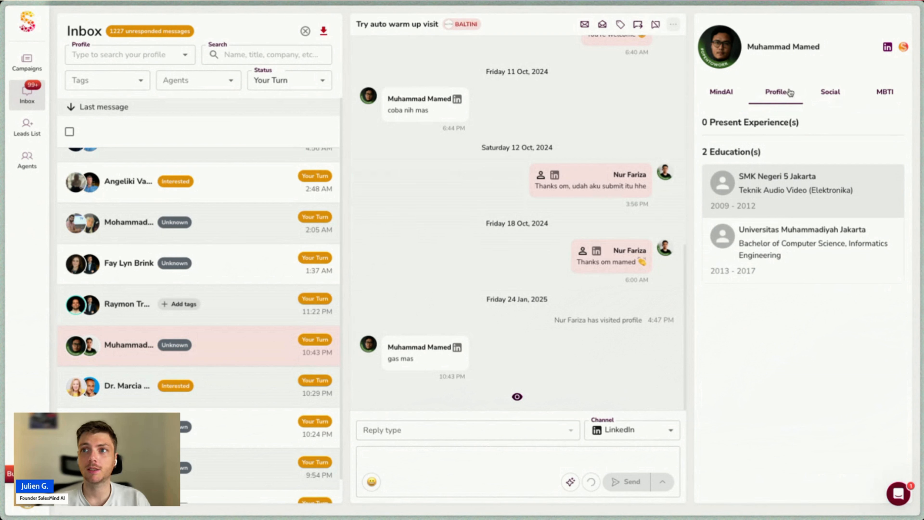
left_click(825, 96)
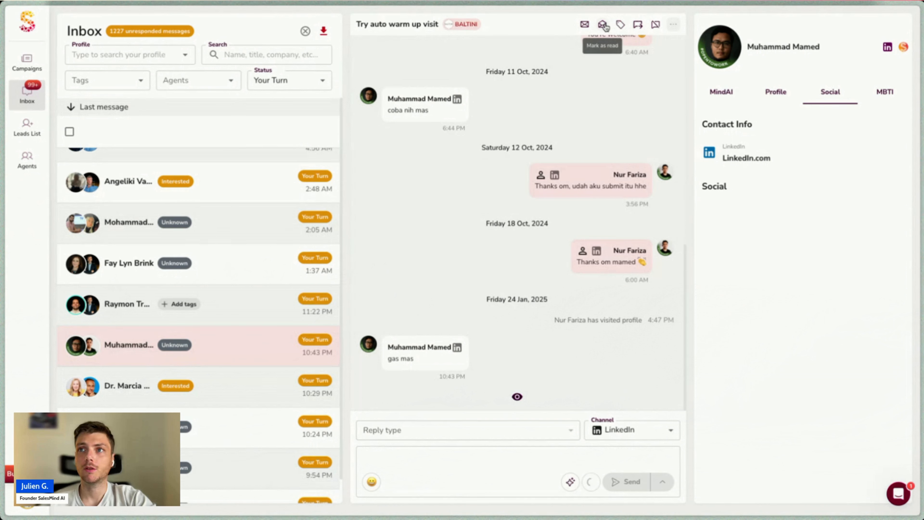
Step: Review the tag choices for the 10:43 PM conversation and stop automated messages to its contact
left_click(621, 25)
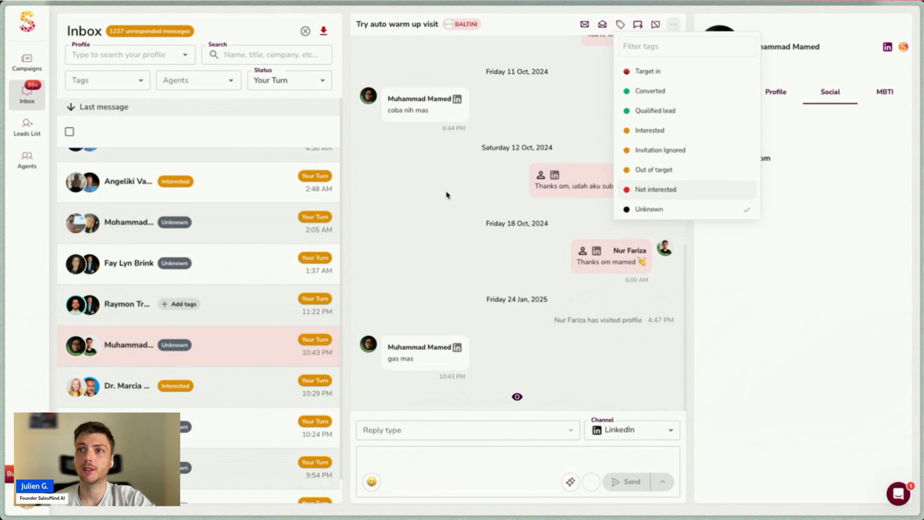
left_click(479, 124)
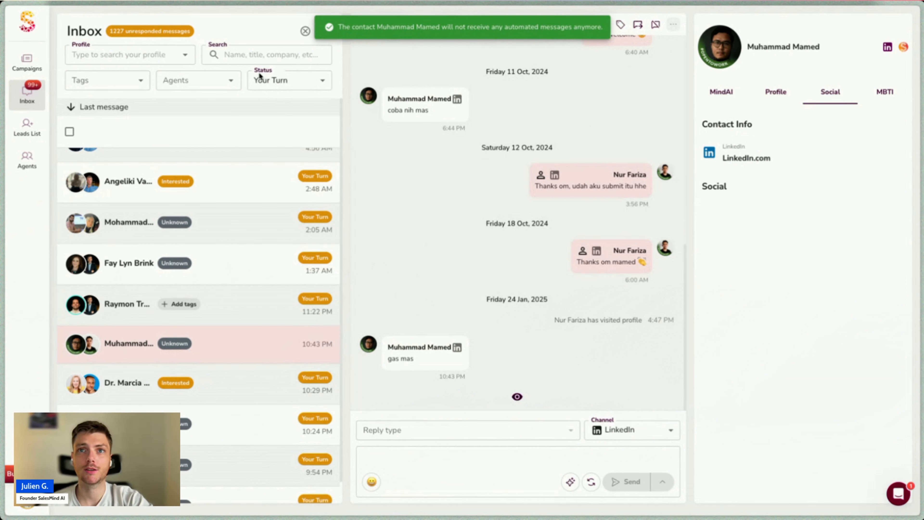
Step: Examine the email and phone number retrieval options for conversations, and highlight the prospect's professional email in the 10:24 PM conversation
left_click(673, 27)
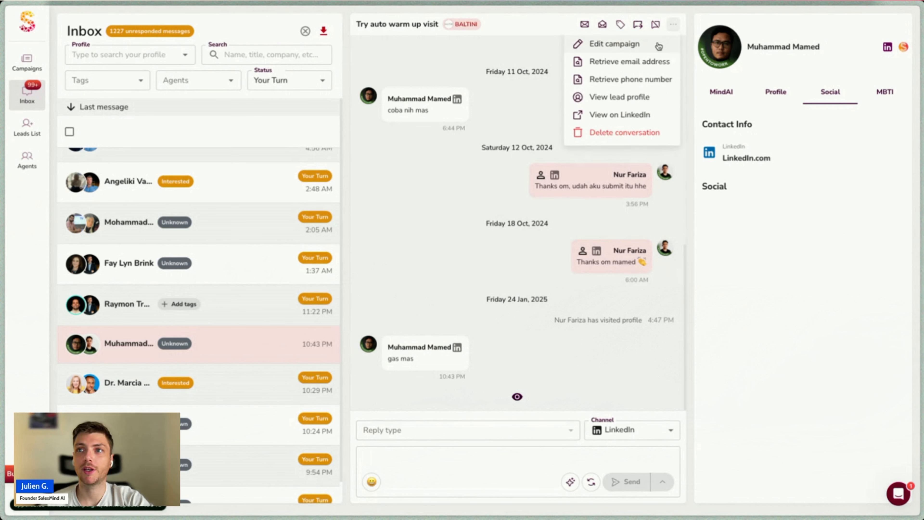
left_click(665, 68)
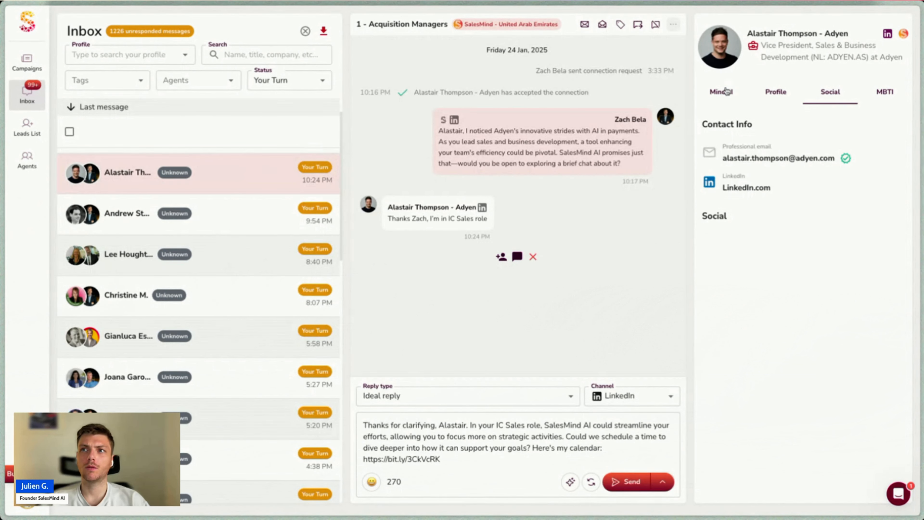
left_click(672, 24)
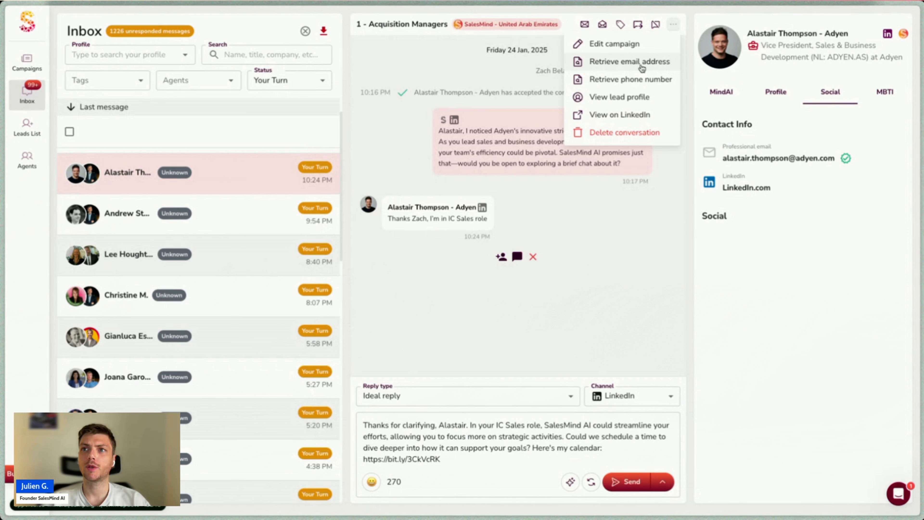
left_click(744, 162)
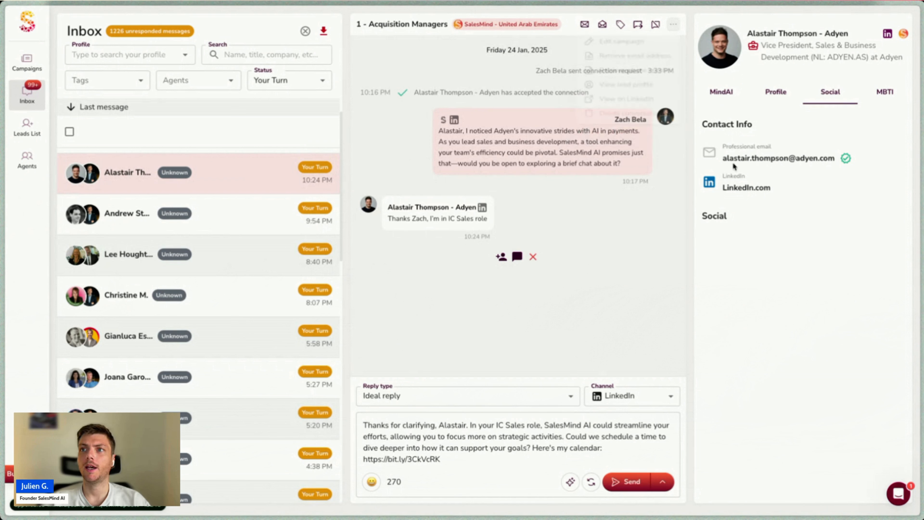
left_click_drag(722, 158, 835, 158)
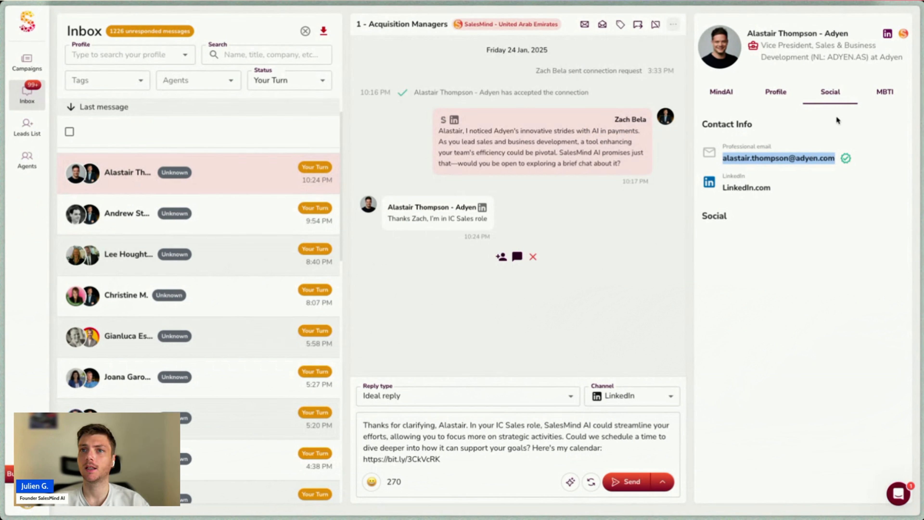
left_click(205, 138)
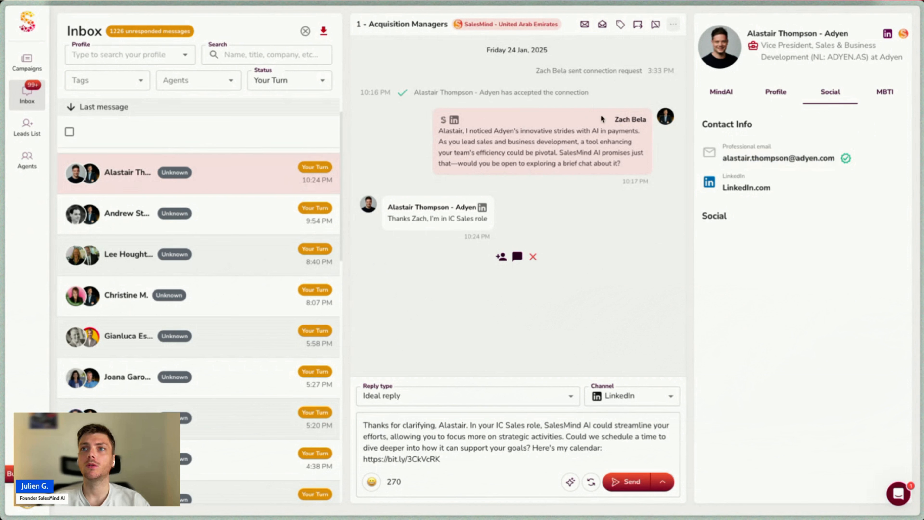
left_click(674, 25)
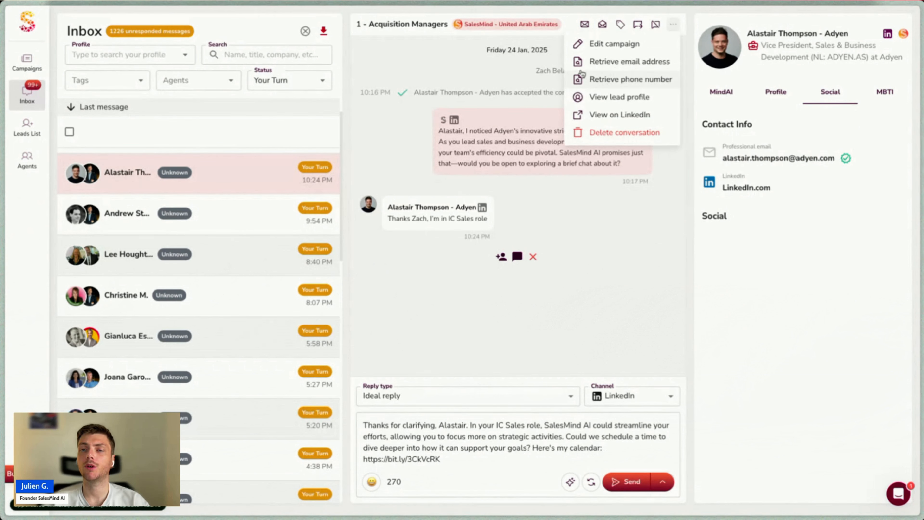
left_click(275, 89)
Step: Select all loaded inbox conversations and examine the additional bulk actions, including email address and phone number retrieval
left_click(69, 133)
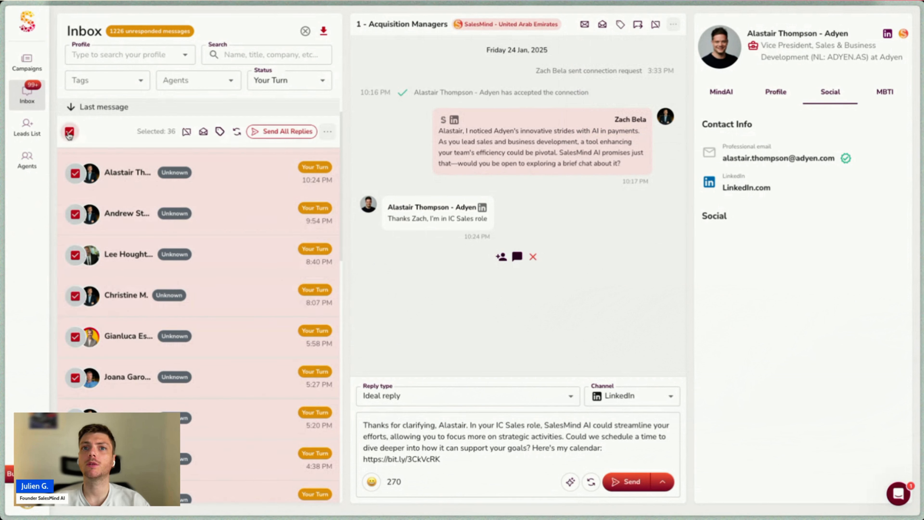
scroll(75, 159, "down", 5)
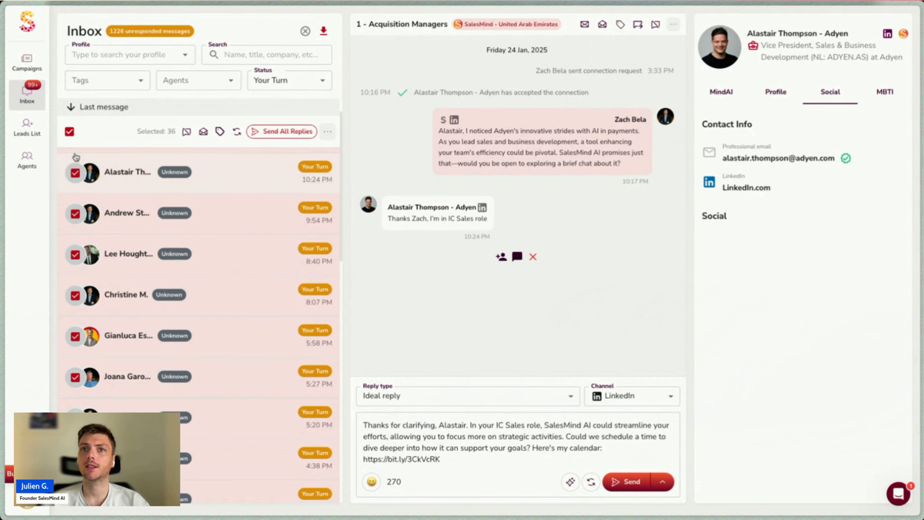
scroll(75, 159, "up", 8)
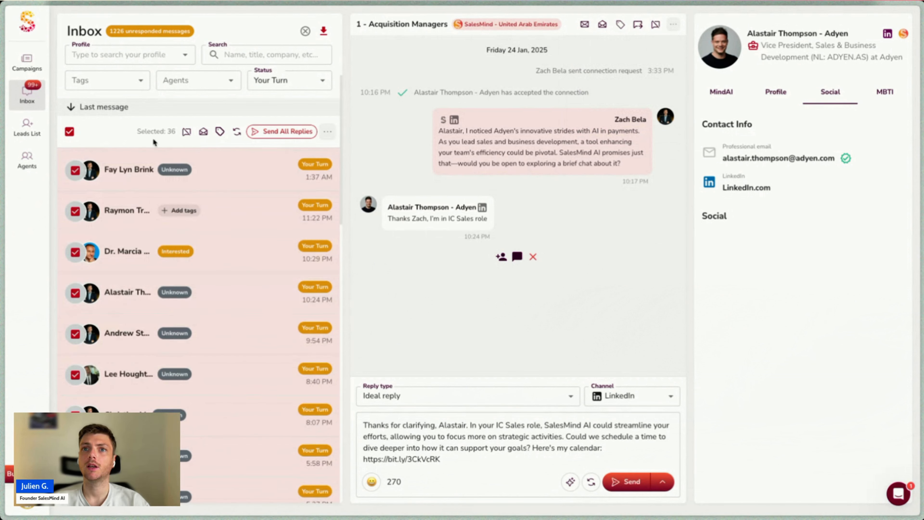
left_click(332, 135)
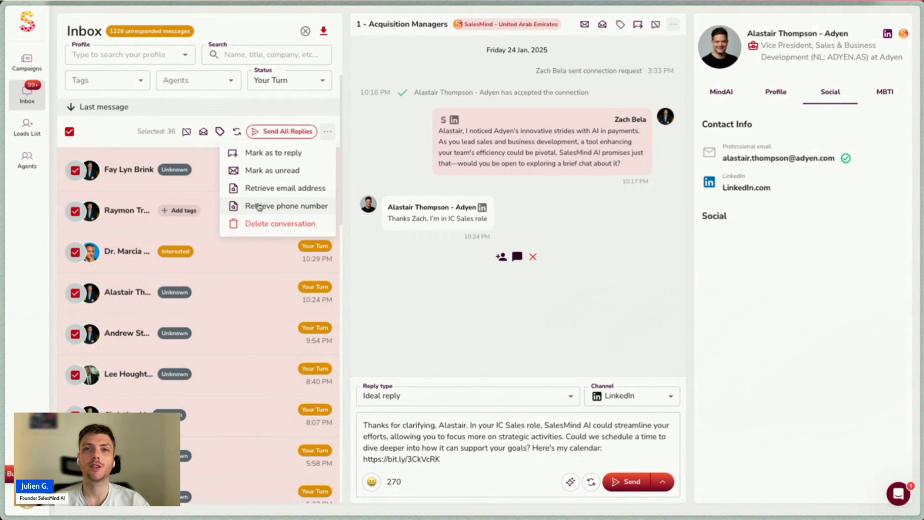
left_click(152, 107)
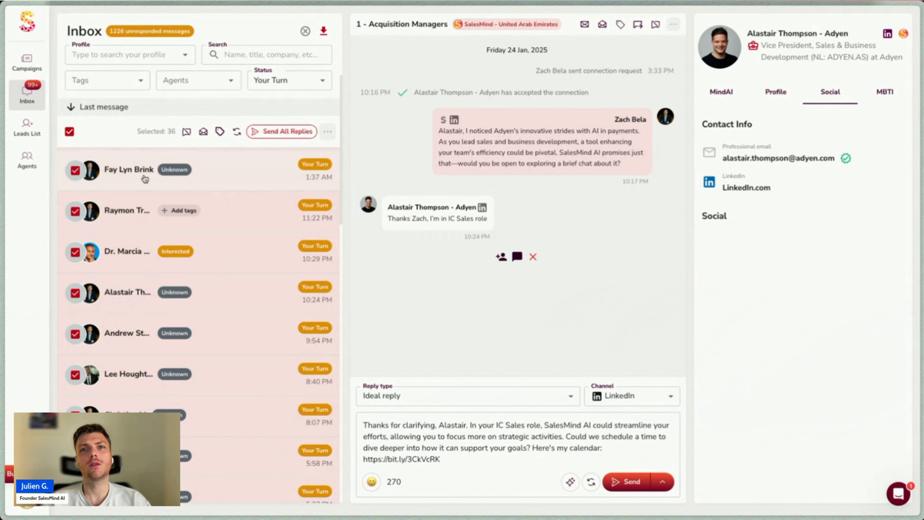
Step: Open the leads lists, select all loaded leads in the Nov 12, 2024 LinkedIn Search list, and examine the contact retrieval options
left_click(35, 135)
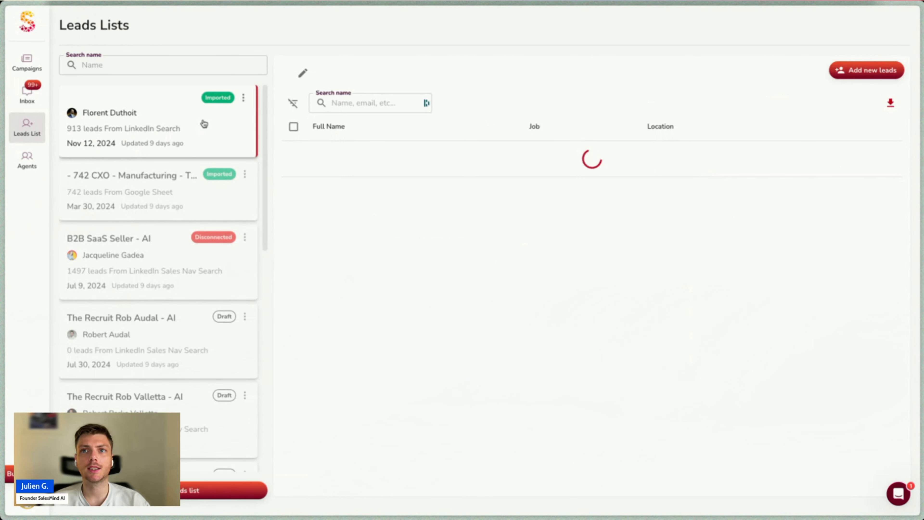
left_click(294, 127)
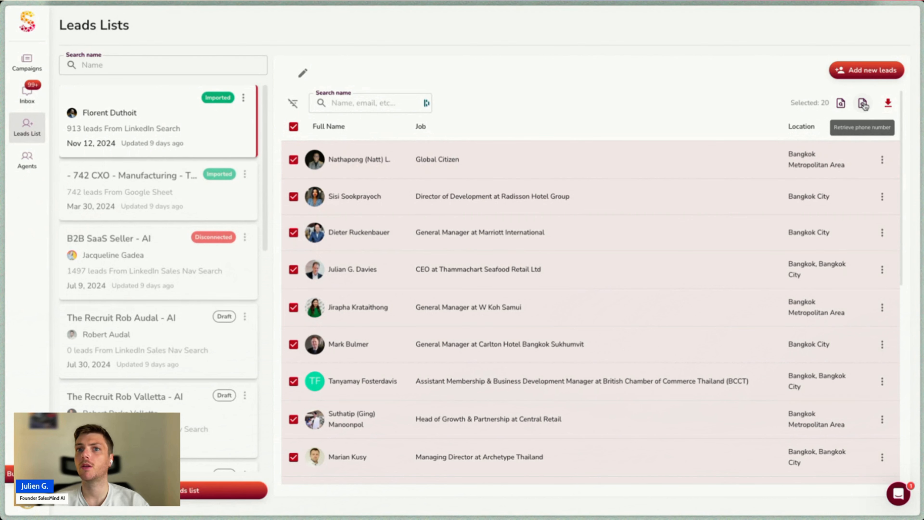
Step: Show the leads of the 3 - Marketing agency - UAE campaign and select all loaded conversations
left_click(31, 66)
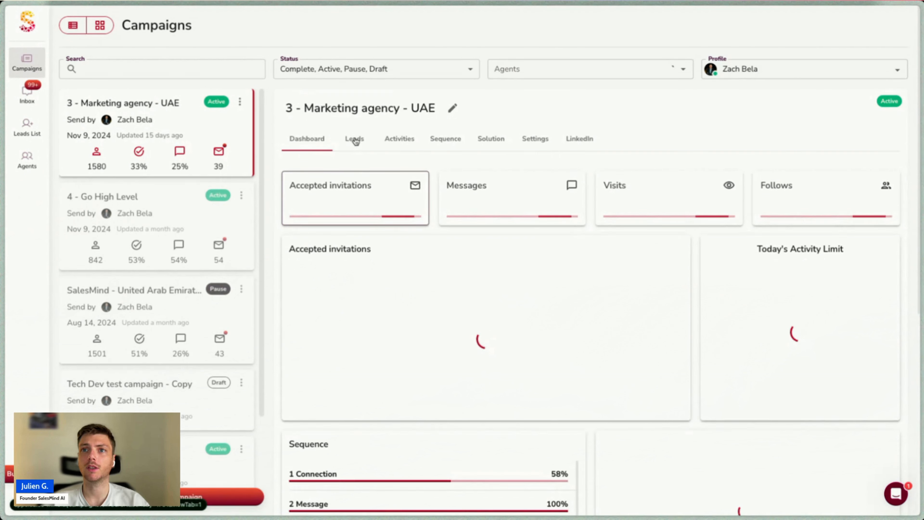
left_click(356, 140)
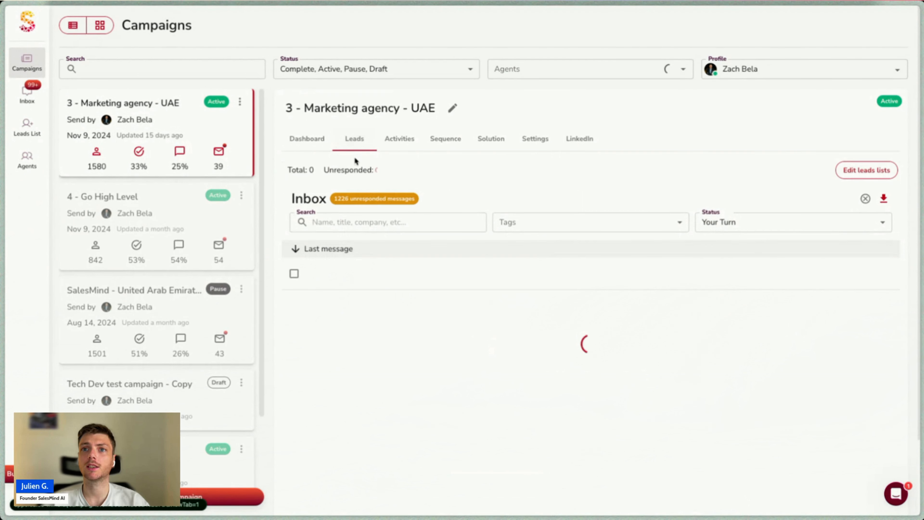
left_click(294, 274)
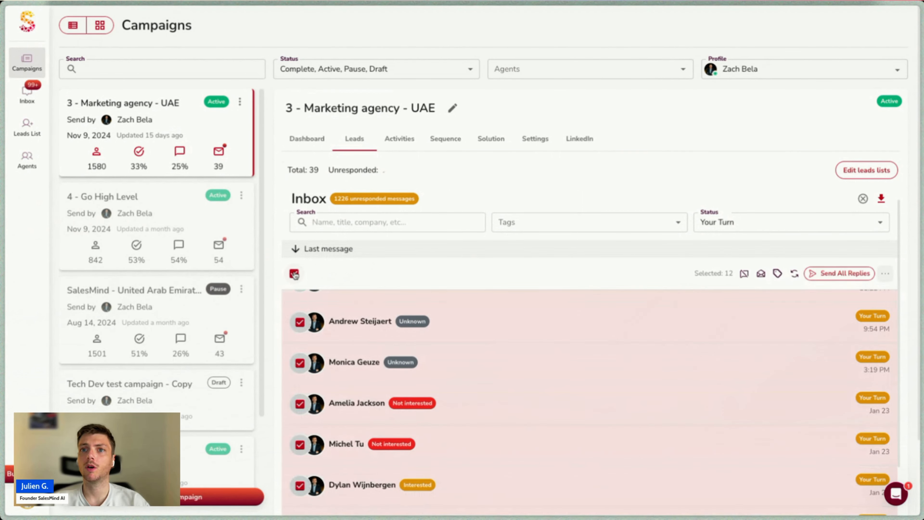